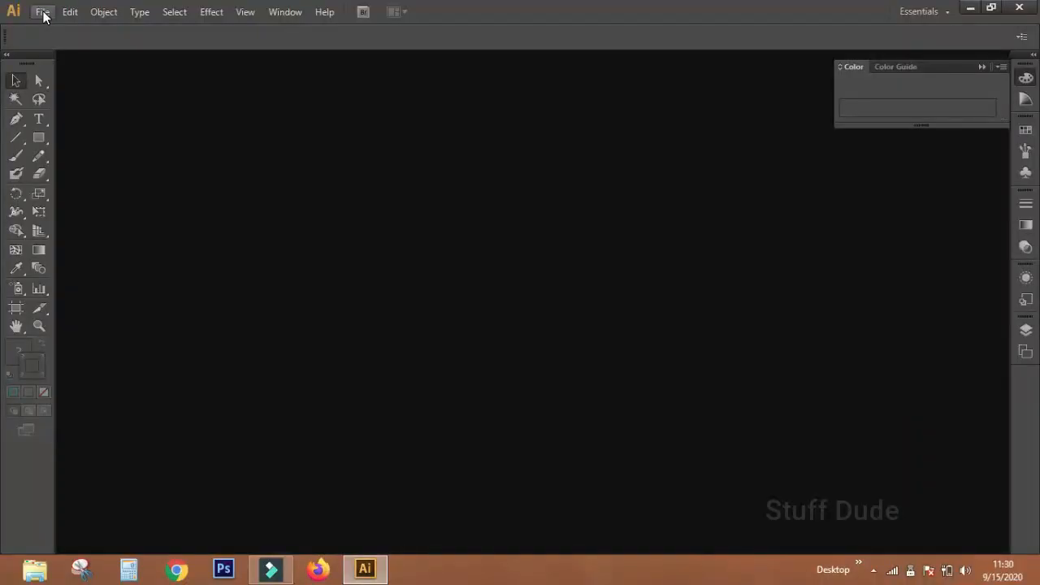
# - Create a new A4 document in portrait orientation with units in points
pyautogui.click(43, 12)
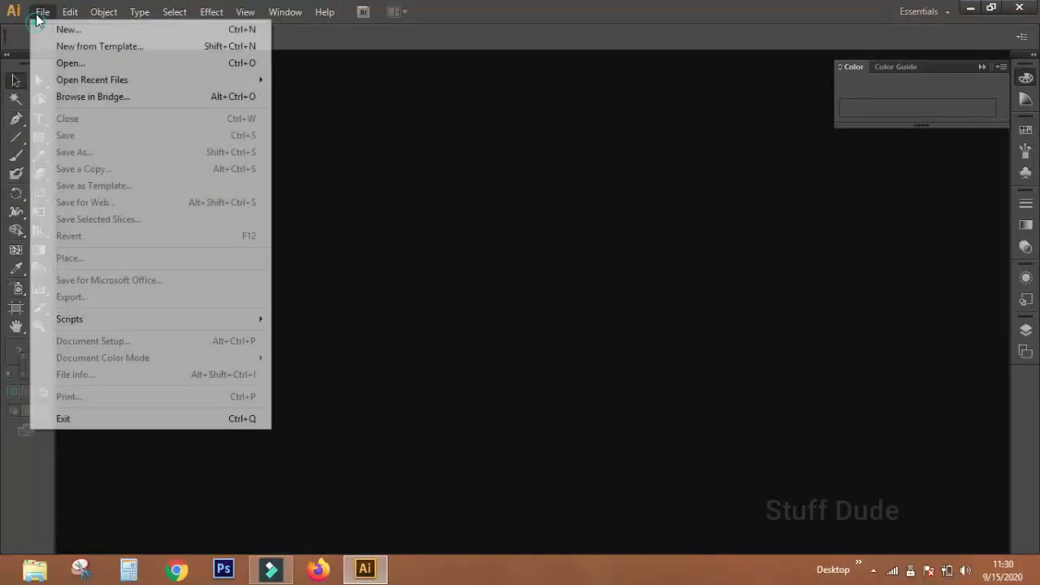
pyautogui.click(70, 32)
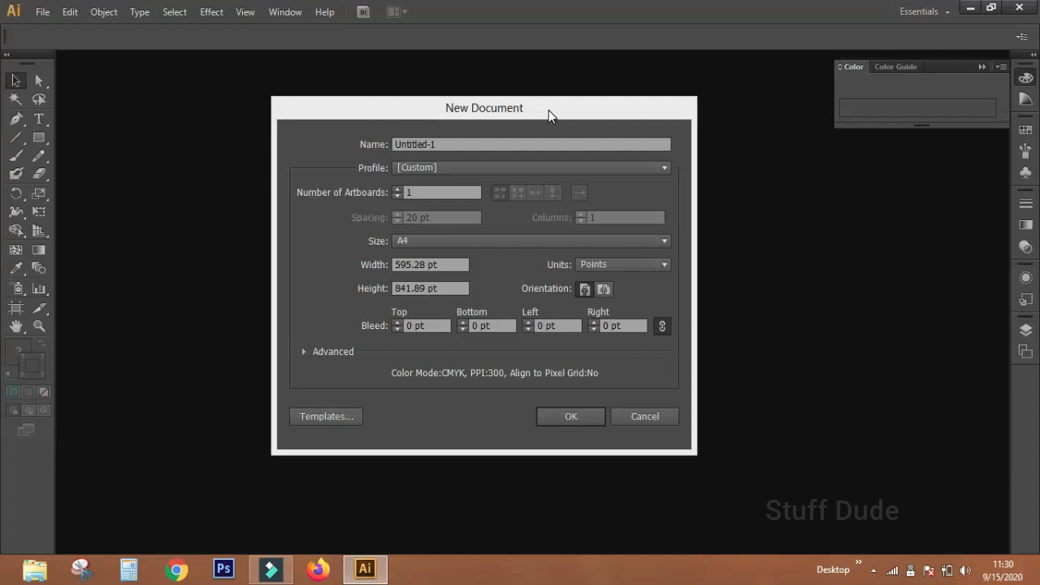
pyautogui.moveTo(548, 110); pyautogui.dragTo(529, 113)
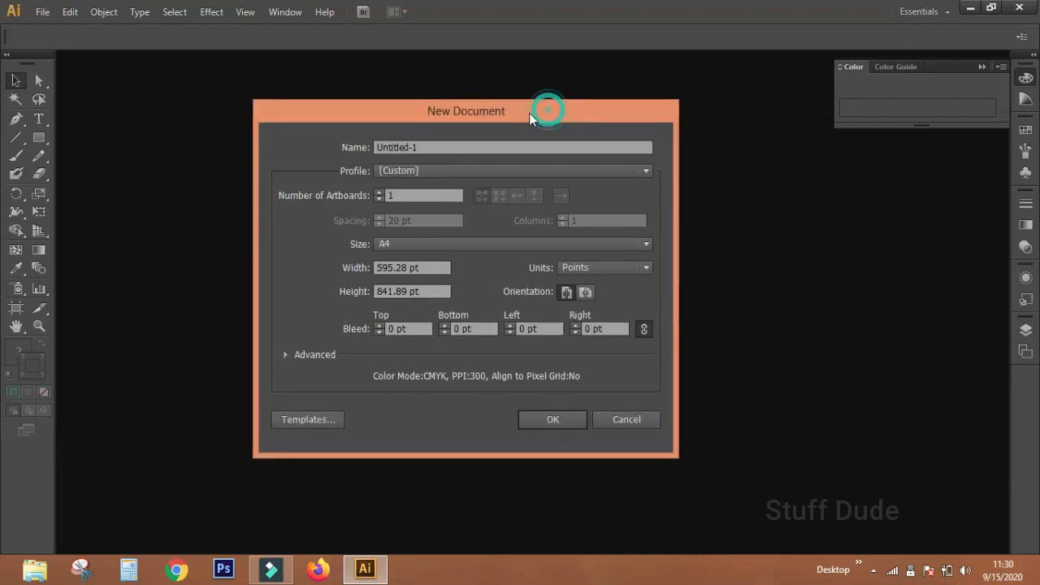
pyautogui.click(412, 241)
pyautogui.click(402, 331)
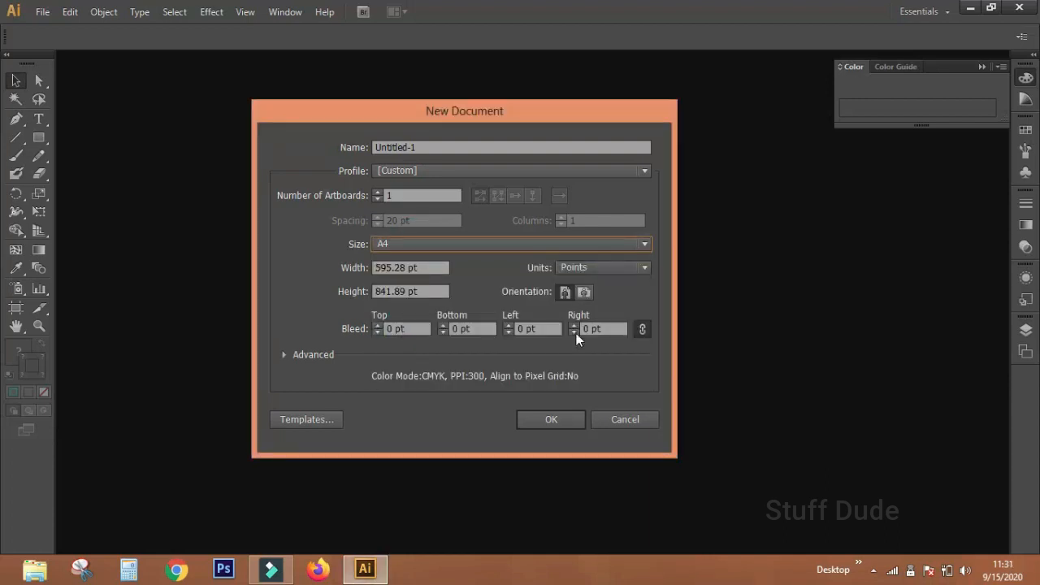
pyautogui.click(545, 418)
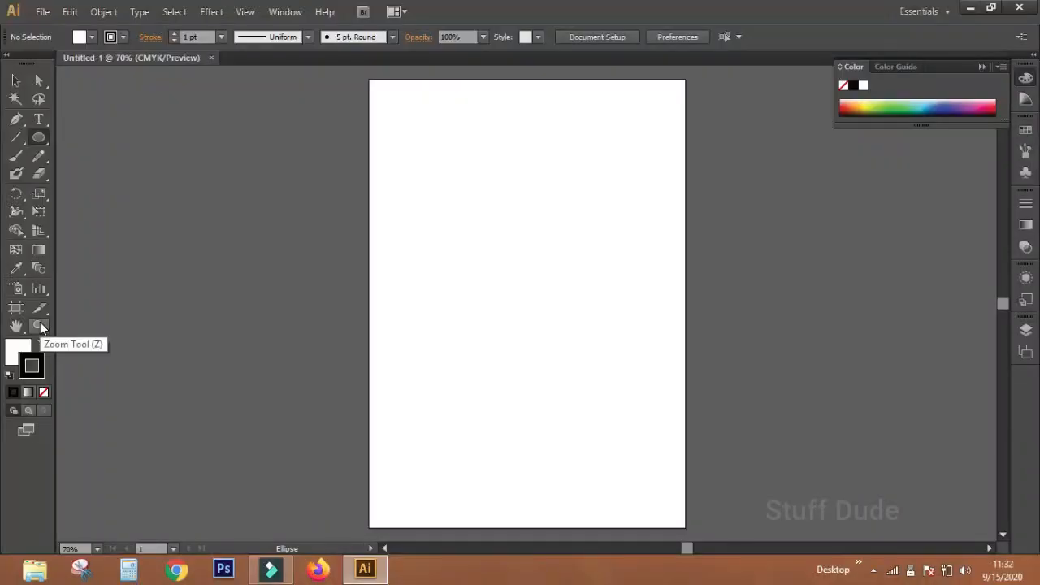
# - Draw a small circle with the Ellipse tool as the left ear, touching the upper-left edge of the large head circle
pyautogui.click(39, 326)
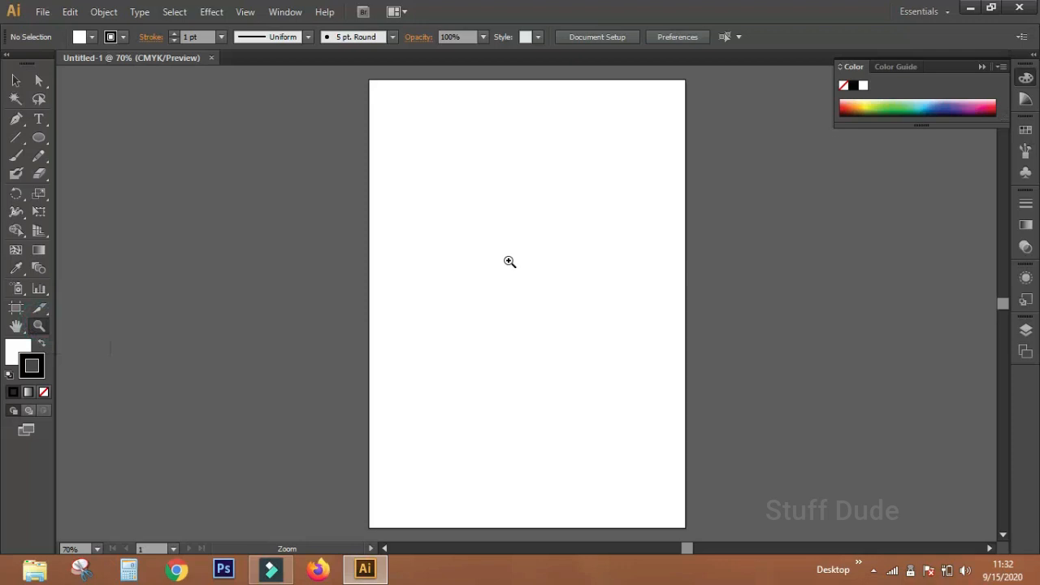
pyautogui.click(509, 260)
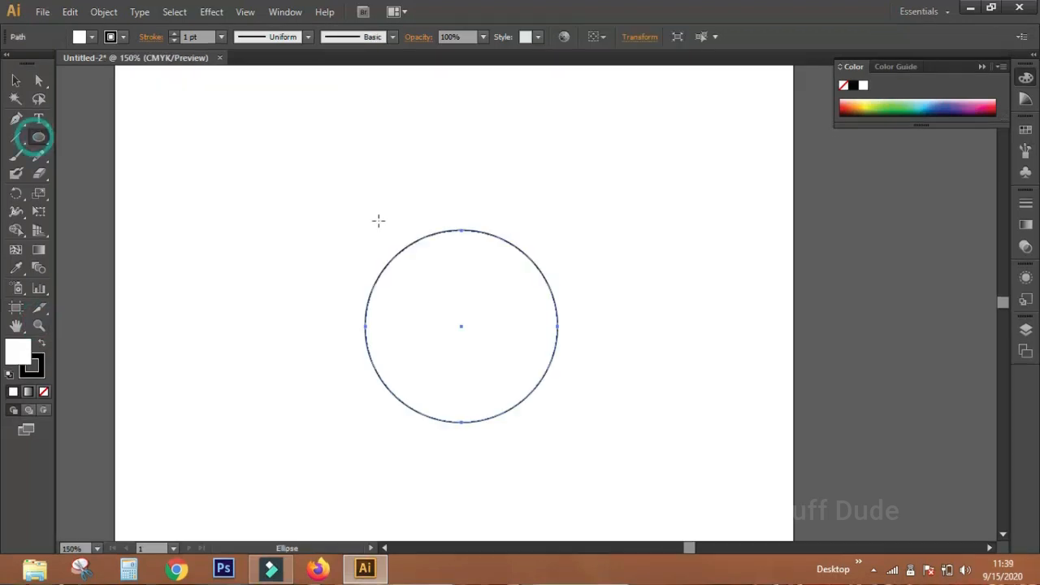
pyautogui.moveTo(342, 192); pyautogui.dragTo(406, 262)
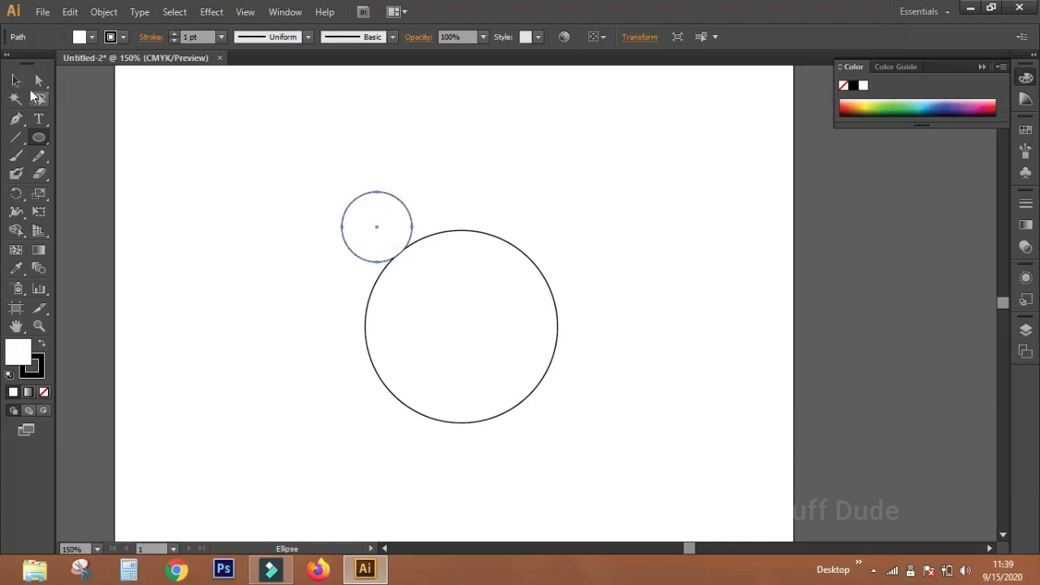
pyautogui.click(16, 80)
pyautogui.click(499, 141)
# - Duplicate the left ear circle horizontally to the upper-right edge of the head as the right ear
pyautogui.moveTo(535, 195); pyautogui.dragTo(497, 187)
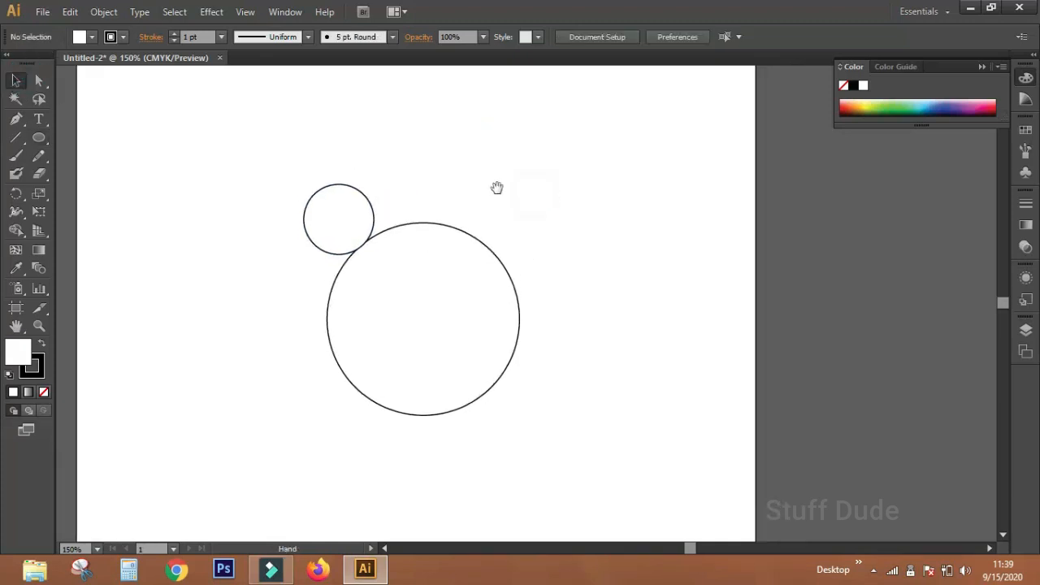
pyautogui.keyDown('ctrl'); pyautogui.click(430, 265); pyautogui.keyUp('ctrl')
pyautogui.moveTo(435, 274); pyautogui.dragTo(330, 242)
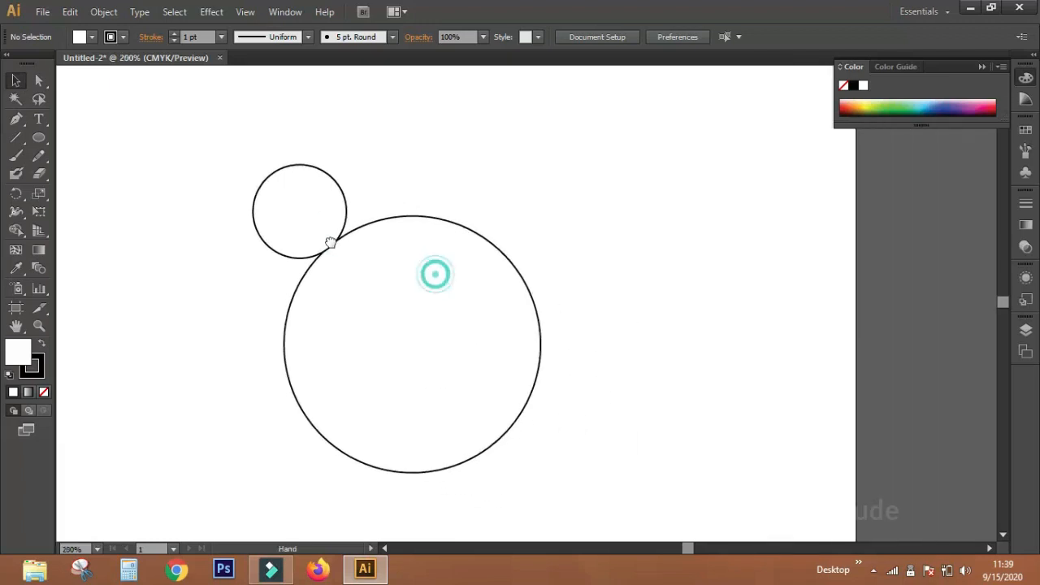
pyautogui.click(335, 191)
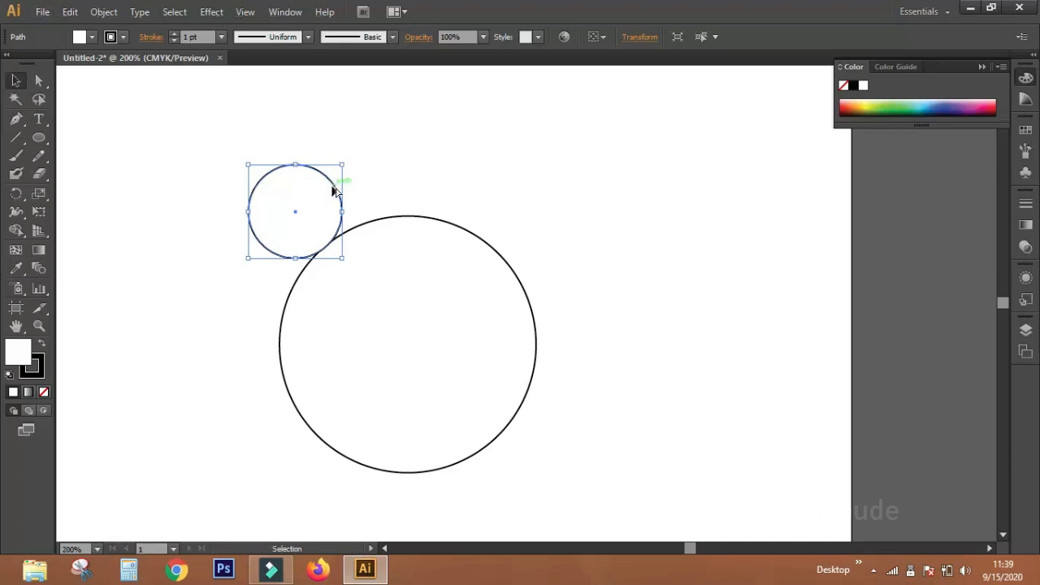
pyautogui.moveTo(333, 189); pyautogui.dragTo(559, 191)
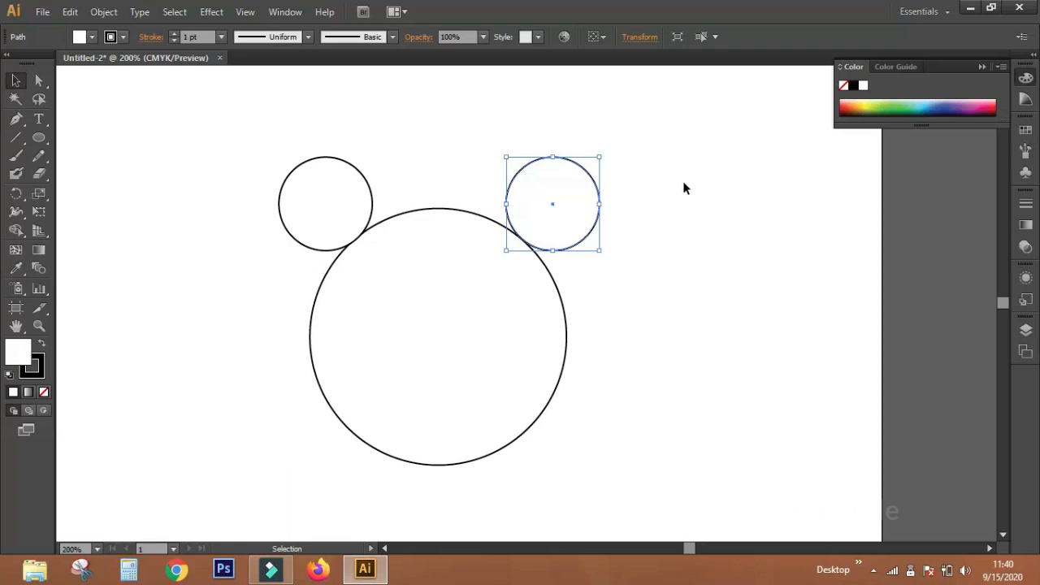
# - Duplicate the right ear circle inside the bottom edge of the head as the muzzle and scale the copy down slightly
pyautogui.click(586, 171)
pyautogui.moveTo(589, 176); pyautogui.dragTo(474, 391)
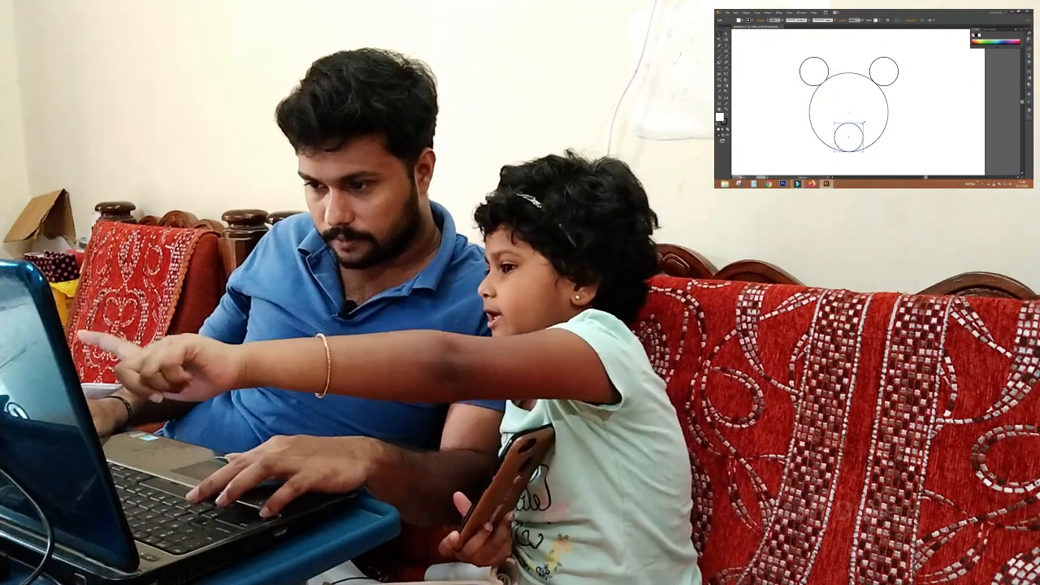
pyautogui.press('z')
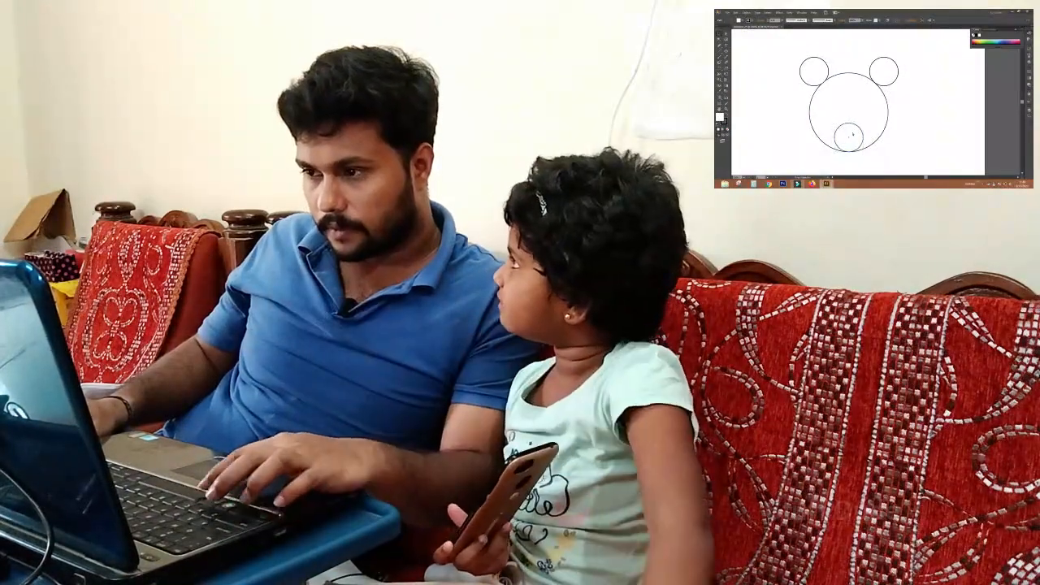
pyautogui.click(852, 132)
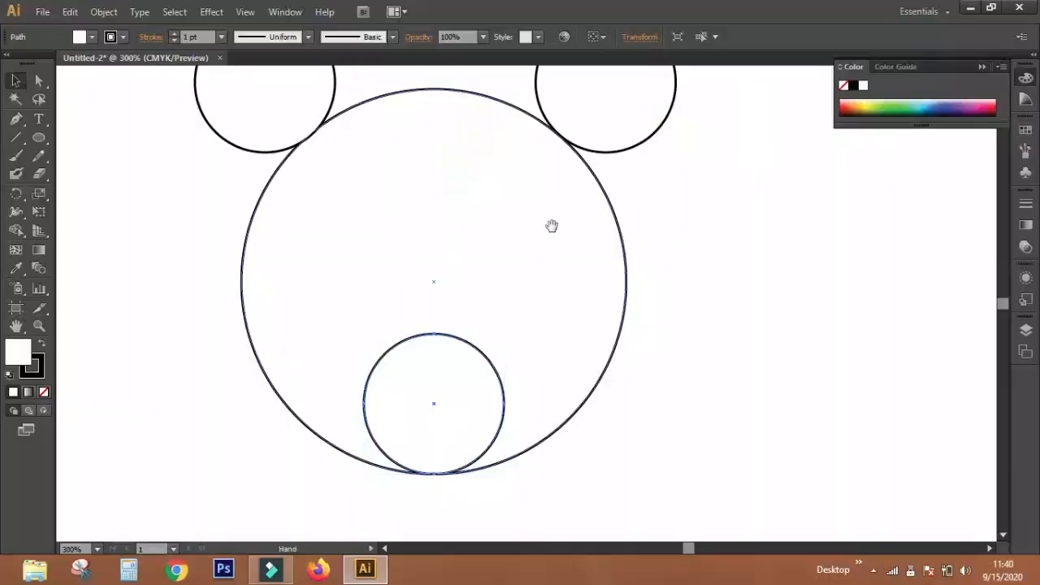
pyautogui.moveTo(552, 225); pyautogui.dragTo(548, 267)
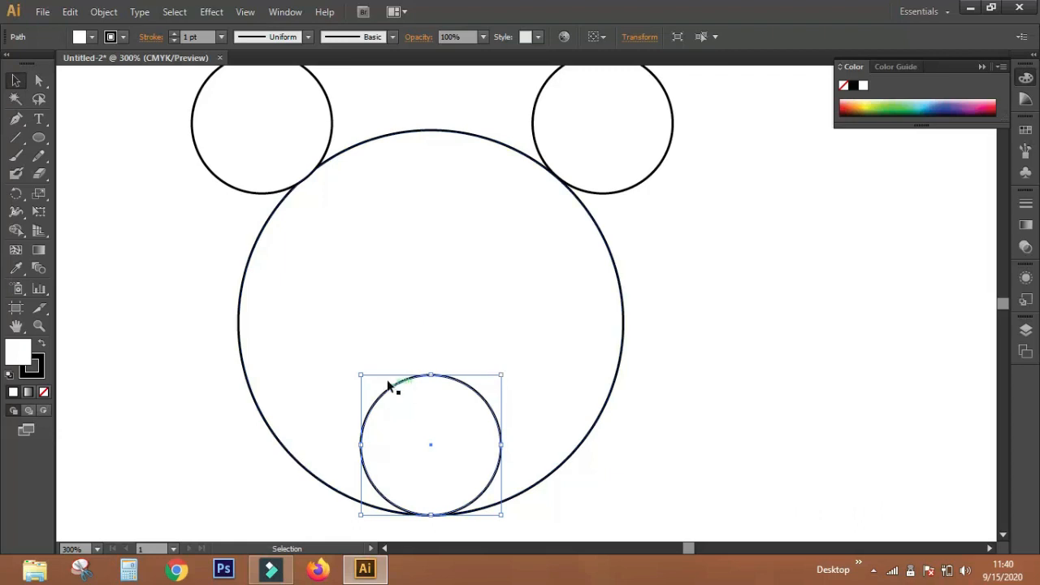
pyautogui.moveTo(361, 376); pyautogui.dragTo(371, 381)
pyautogui.hotkey('ctrl', 'z')
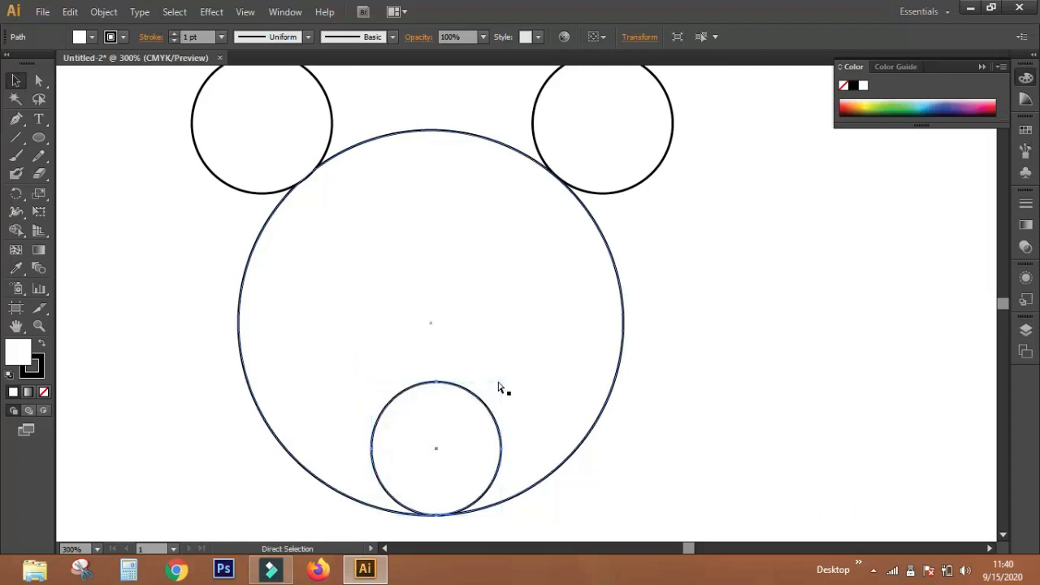
pyautogui.moveTo(501, 375); pyautogui.dragTo(486, 391)
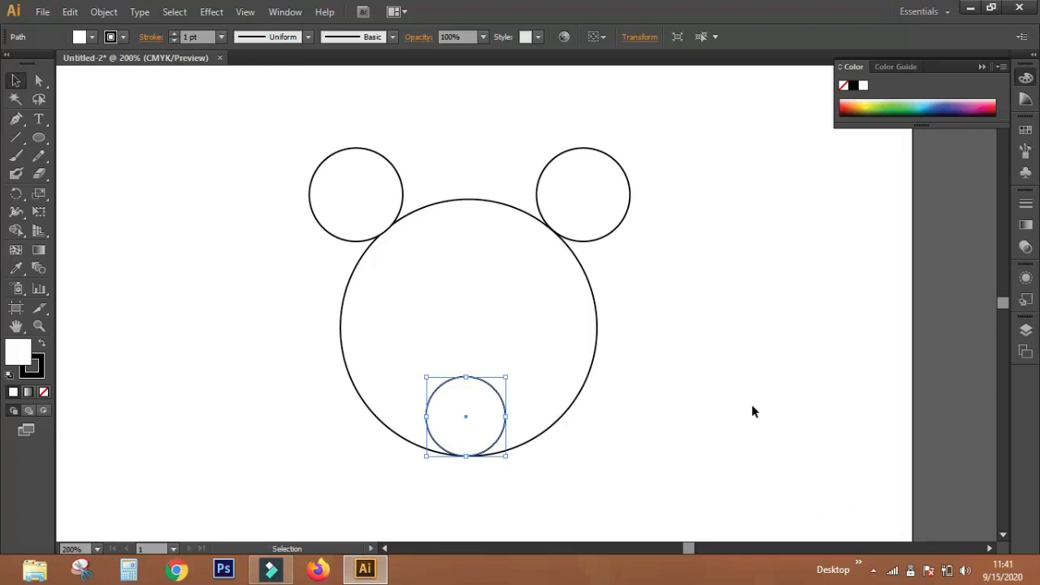
# - Examine the bear head at 150%, 200% and 300% magnification, ending at 200%
pyautogui.keyDown('ctrl'); pyautogui.click(520, 331); pyautogui.keyUp('ctrl')
pyautogui.keyDown('ctrl'); pyautogui.keyDown('alt'); pyautogui.click(551, 353); pyautogui.keyUp('alt'); pyautogui.keyUp('ctrl')
pyautogui.moveTo(544, 328); pyautogui.dragTo(533, 390)
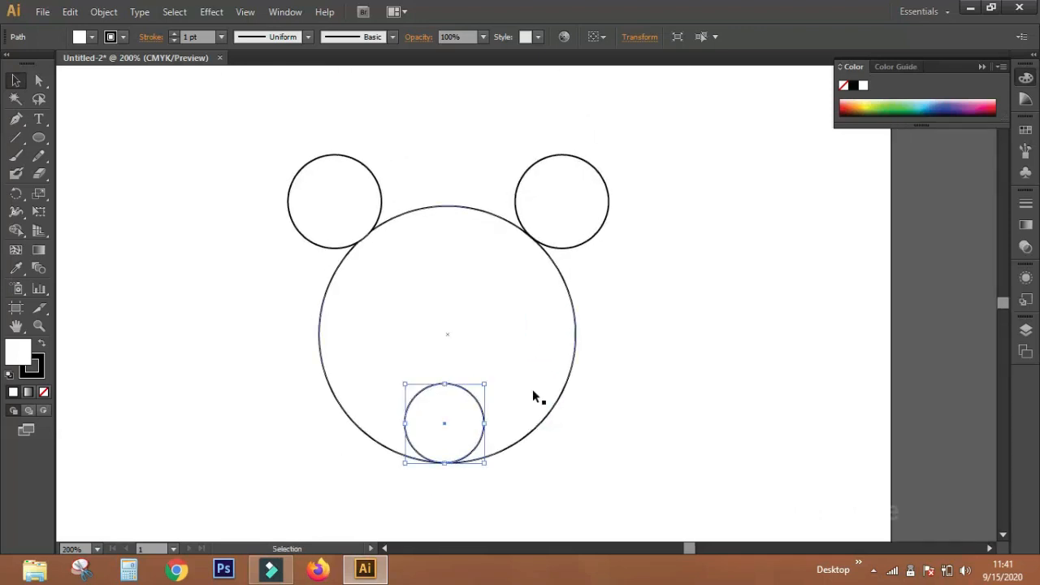
pyautogui.click(38, 325)
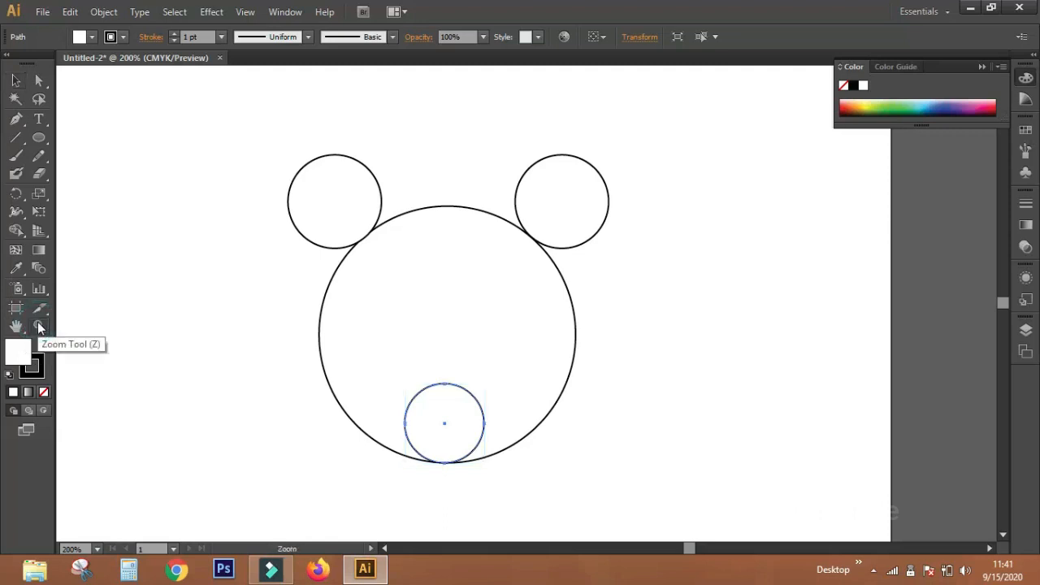
pyautogui.click(97, 549)
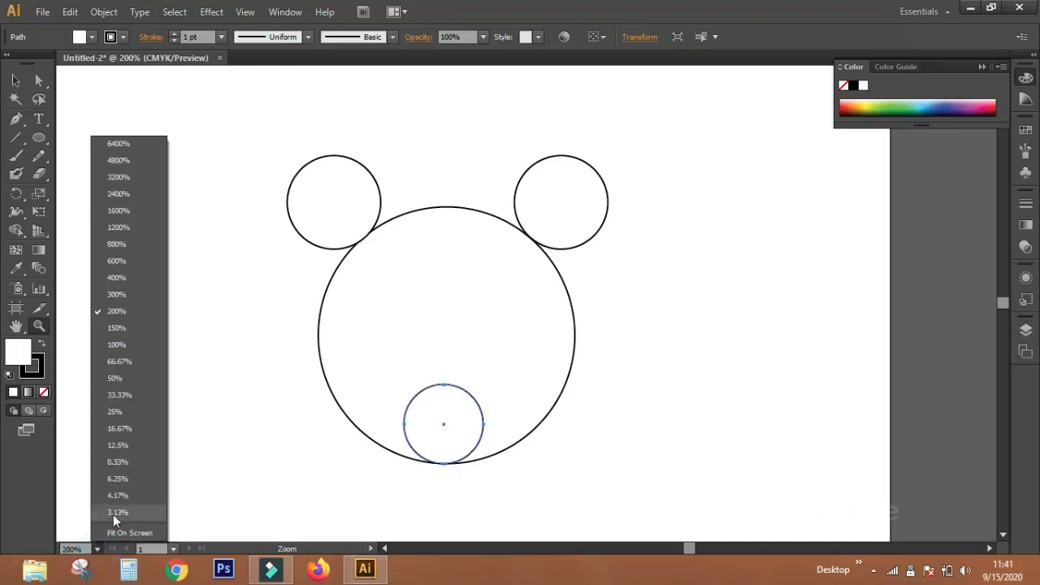
pyautogui.click(137, 327)
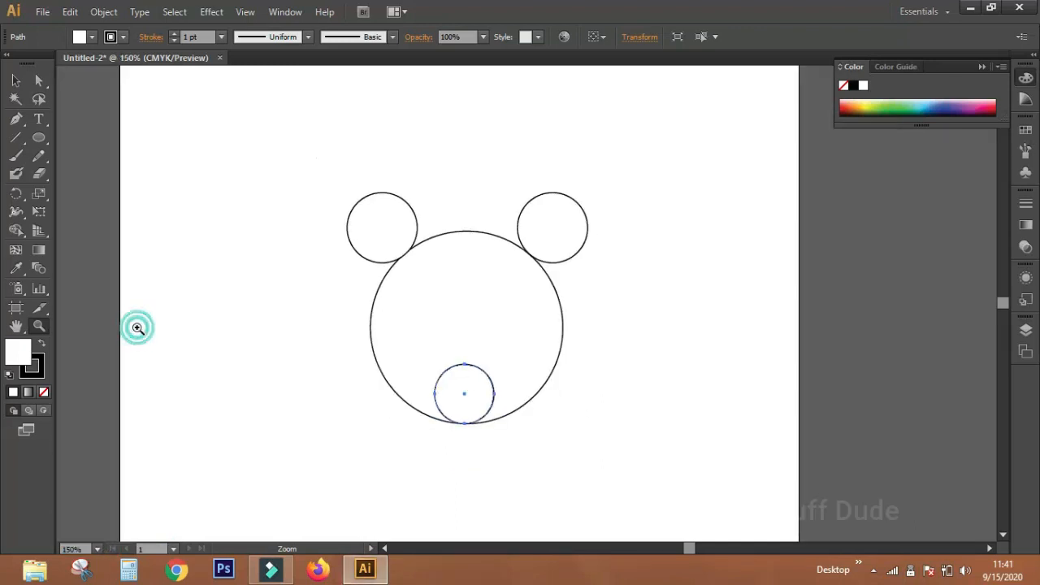
pyautogui.click(98, 549)
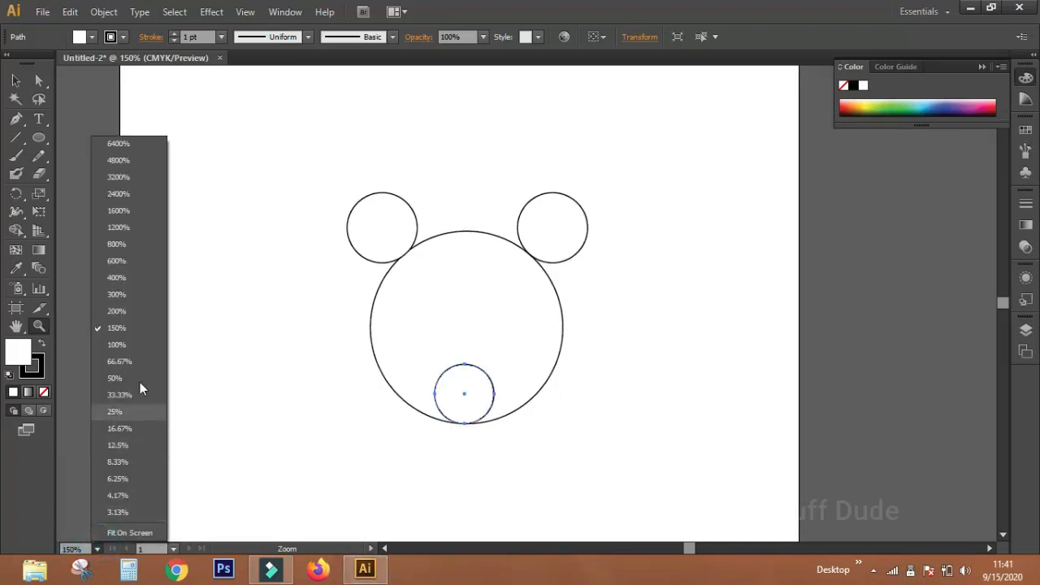
pyautogui.click(135, 314)
pyautogui.click(95, 549)
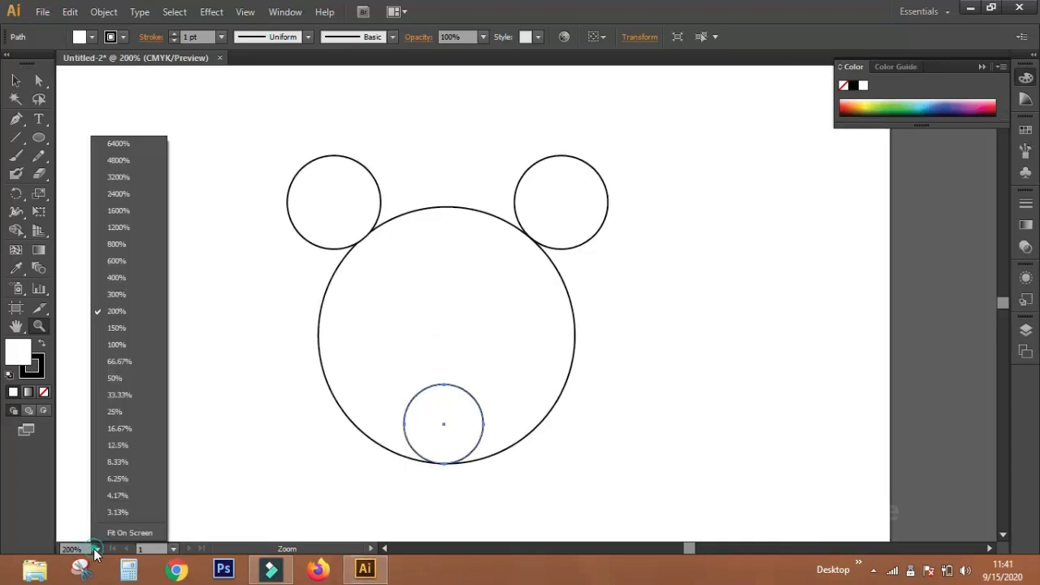
pyautogui.click(138, 292)
pyautogui.moveTo(685, 551); pyautogui.dragTo(685, 550)
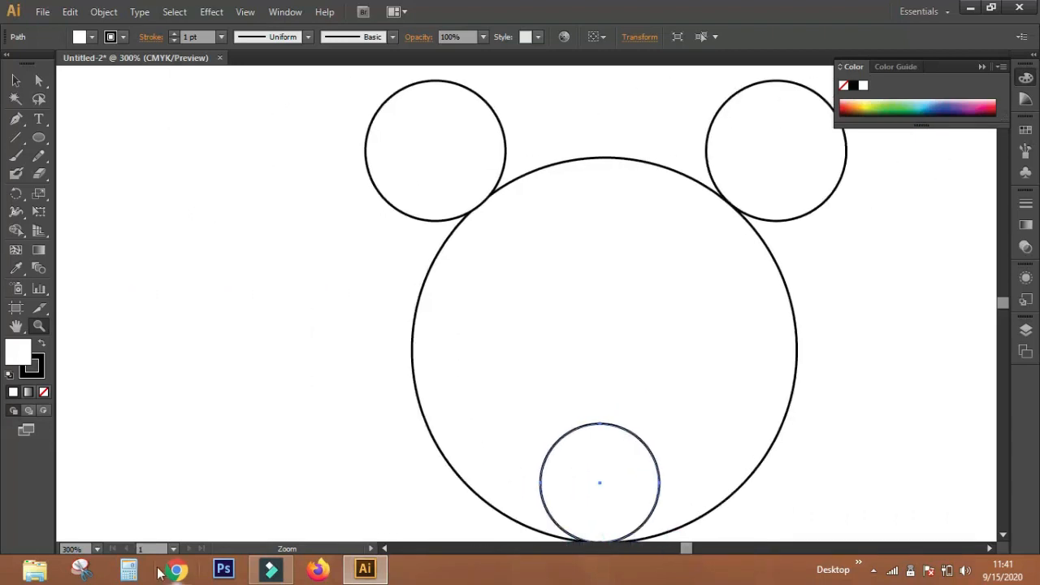
pyautogui.click(97, 550)
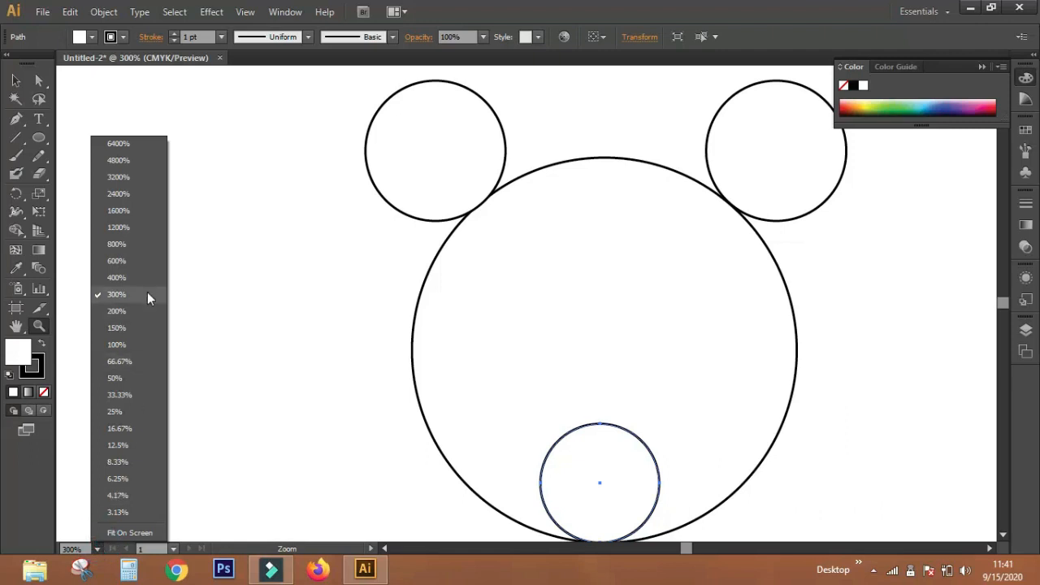
pyautogui.click(142, 316)
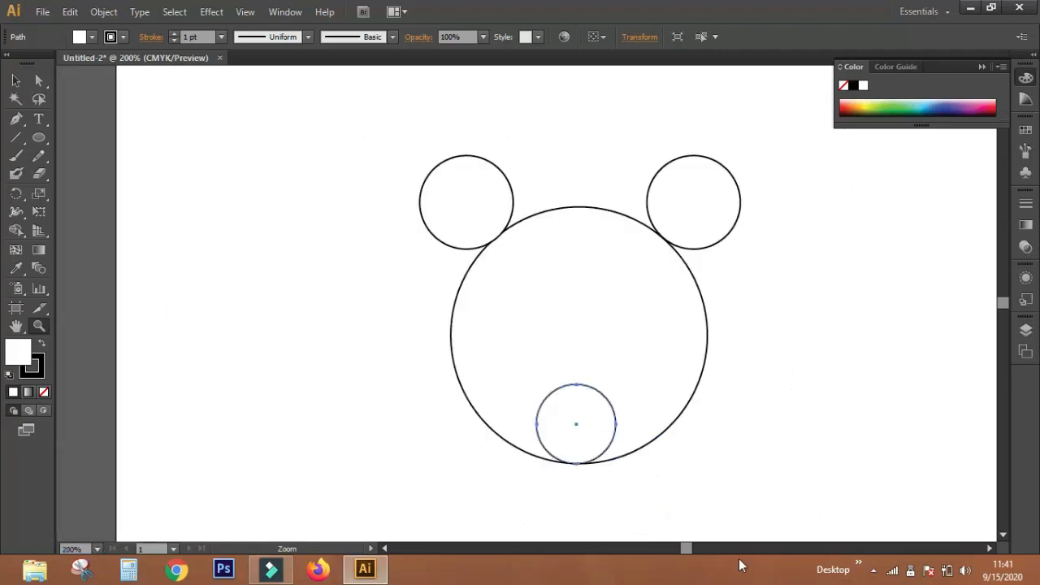
pyautogui.moveTo(688, 552); pyautogui.dragTo(691, 553)
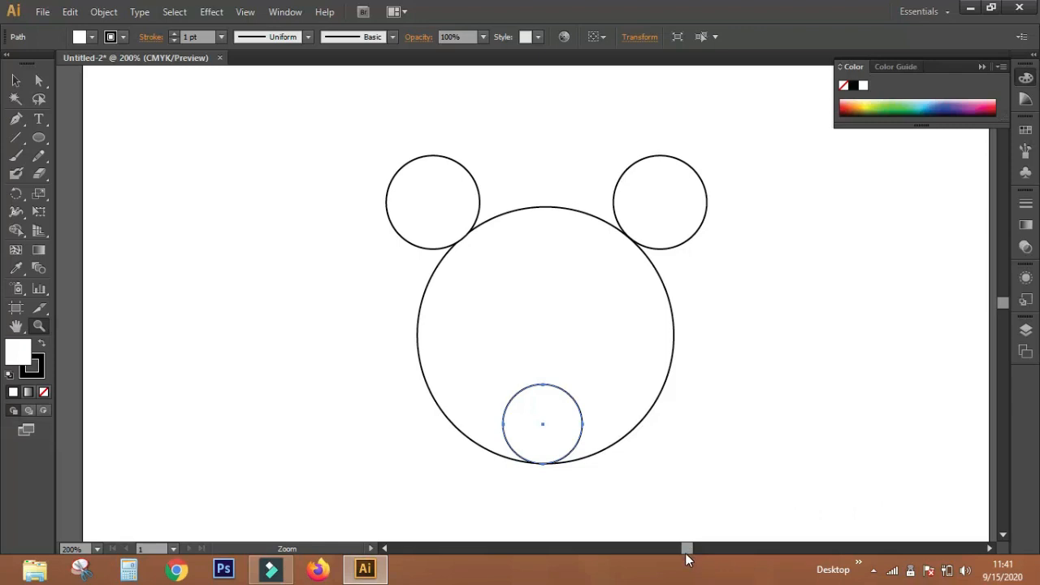
# - Duplicate the muzzle circle to the left eye position inside the head, above and left of the muzzle
pyautogui.click(16, 81)
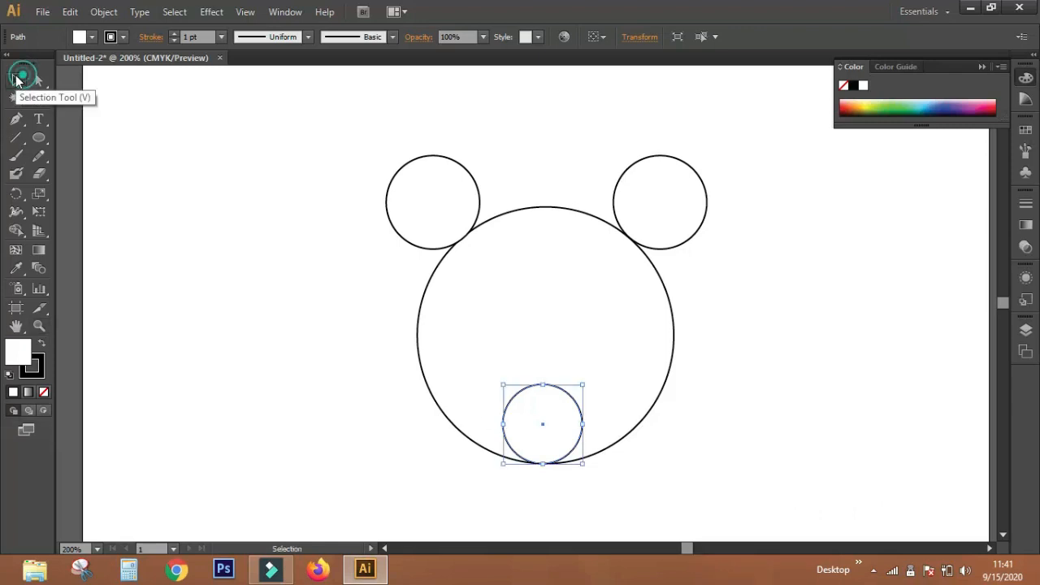
pyautogui.hotkey('ctrl', 'space')
pyautogui.keyDown('ctrl'); pyautogui.click(587, 404); pyautogui.keyUp('ctrl')
pyautogui.moveTo(567, 356); pyautogui.dragTo(597, 464)
pyautogui.moveTo(544, 411); pyautogui.dragTo(454, 291)
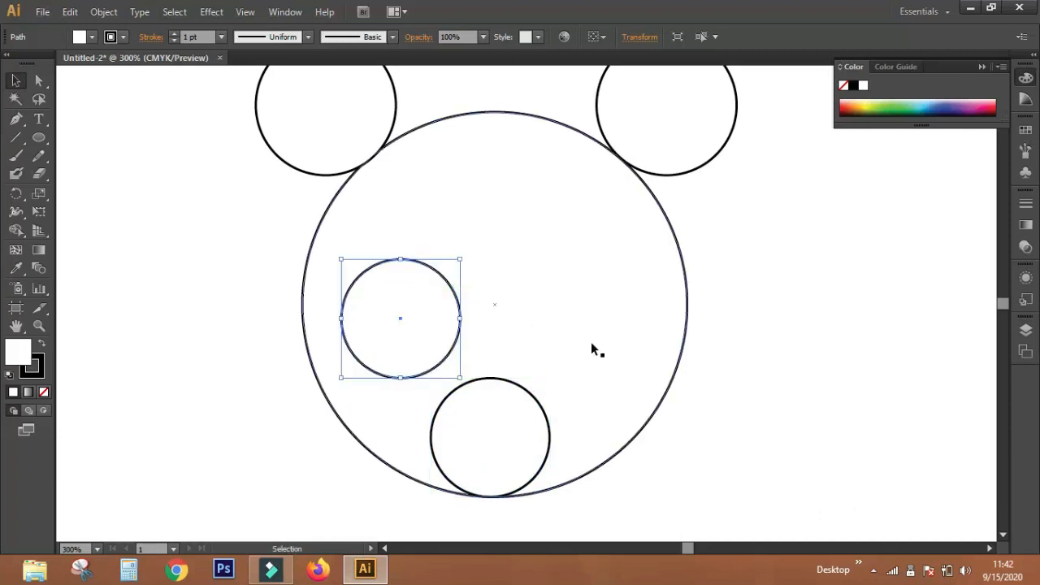
# - Scale the copied circle down to a small left eye, and enlarge the muzzle circle so it sits centred at the head's bottom edge
pyautogui.moveTo(459, 259); pyautogui.dragTo(420, 328)
pyautogui.click(494, 387)
pyautogui.moveTo(550, 378); pyautogui.dragTo(511, 356)
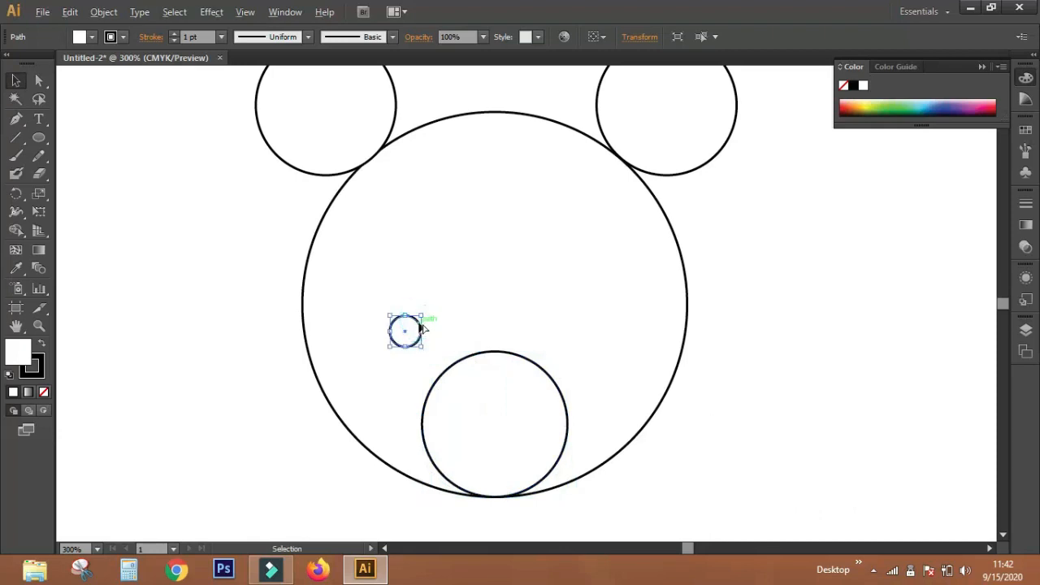
# - Duplicate the left eye circle horizontally to the right side of the face at the same height
pyautogui.moveTo(422, 327); pyautogui.dragTo(582, 342)
pyautogui.hotkey('ctrl', 'z')
pyautogui.moveTo(422, 327); pyautogui.dragTo(581, 326)
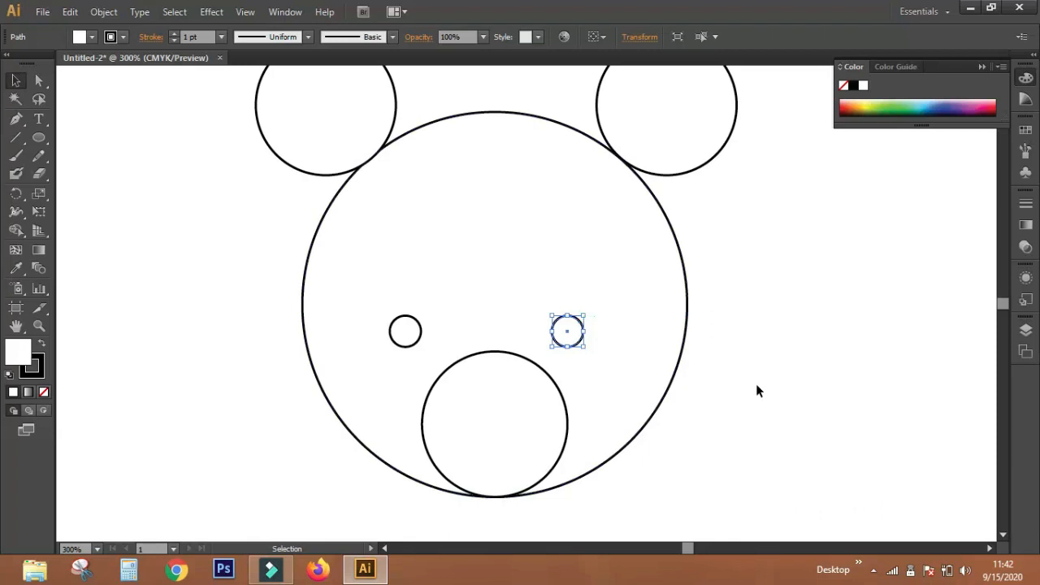
pyautogui.click(850, 410)
# - Duplicate the right eye circle and scale the copy down to a pupil inside the lower part of that eye
pyautogui.press('space')
pyautogui.moveTo(722, 340); pyautogui.dragTo(702, 338)
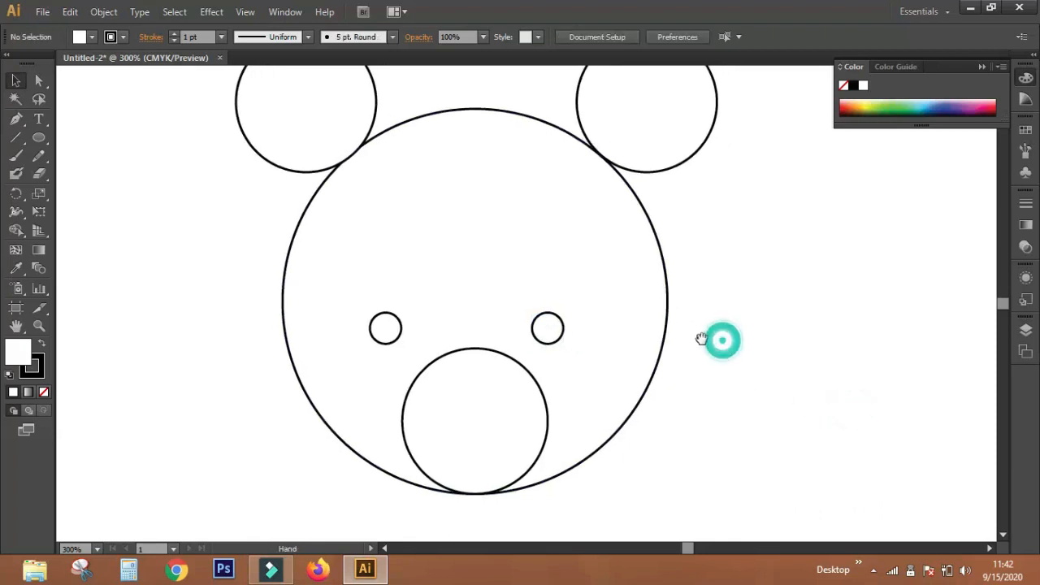
pyautogui.click(560, 322)
pyautogui.moveTo(560, 323); pyautogui.dragTo(556, 327)
pyautogui.click(574, 373)
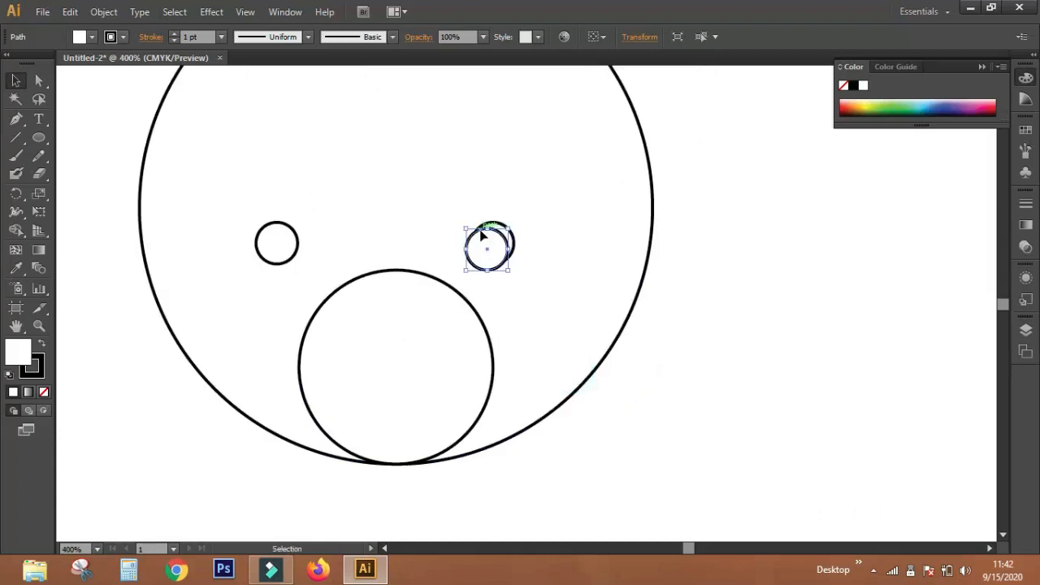
pyautogui.moveTo(464, 228); pyautogui.dragTo(502, 245)
pyautogui.click(707, 322)
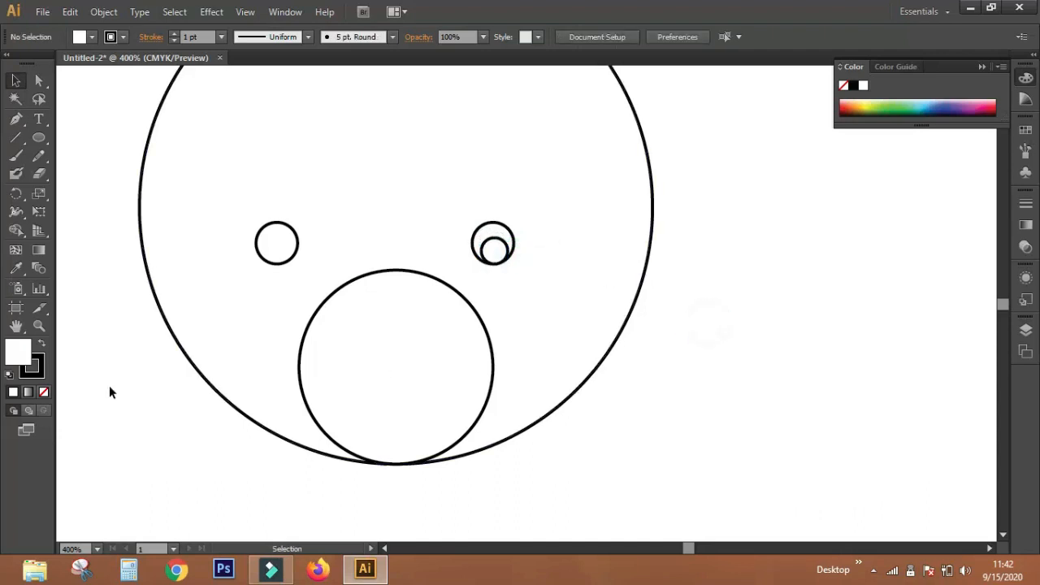
# - Duplicate the left eye circle and scale the copy down to a pupil inside the lower part of that eye
pyautogui.click(44, 391)
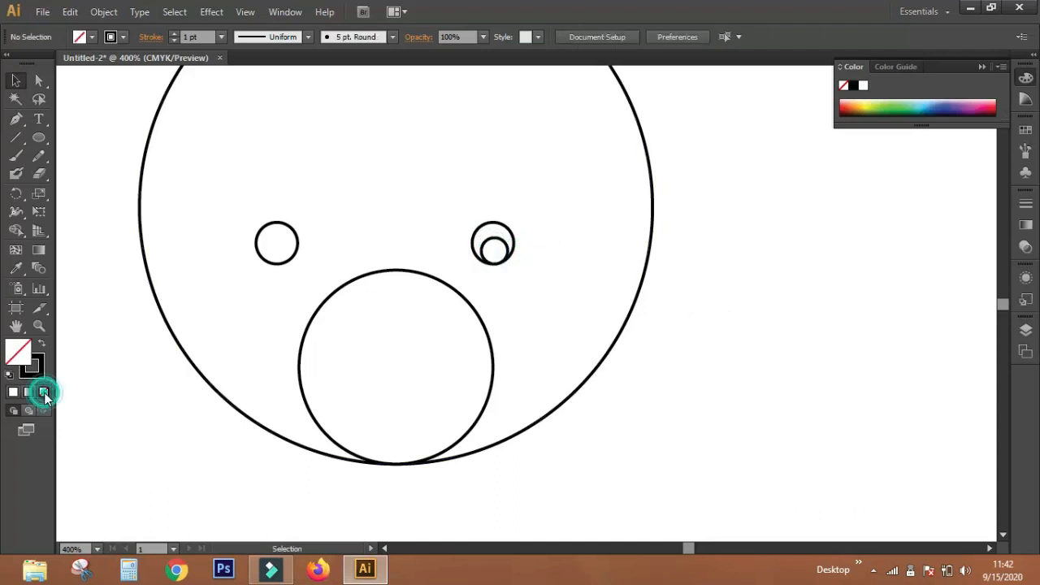
pyautogui.click(279, 236)
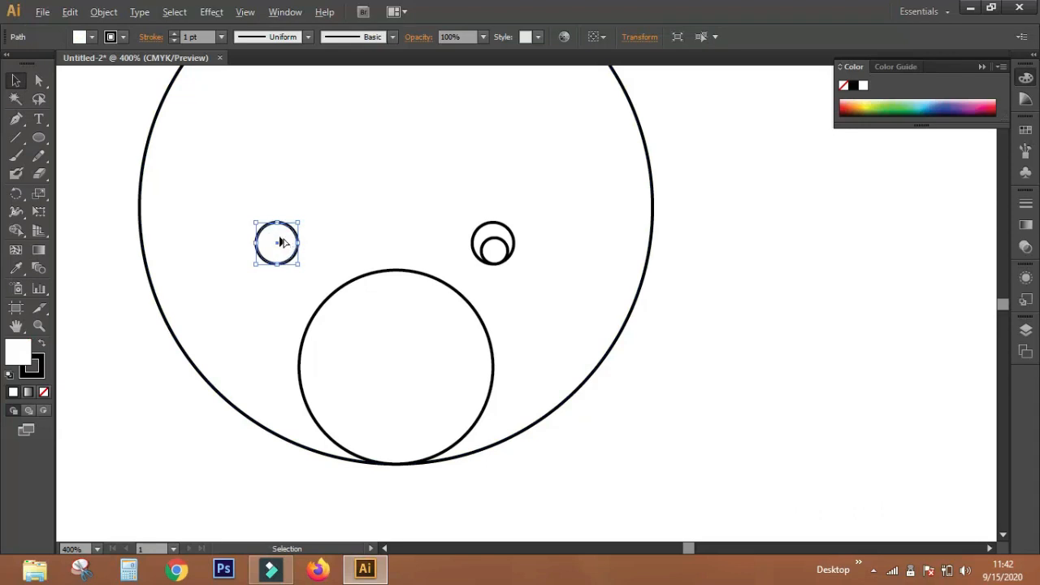
pyautogui.moveTo(280, 242)
pyautogui.mouseDown()
pyautogui.moveTo(305, 230)
pyautogui.moveTo(282, 248)
pyautogui.mouseUp()
pyautogui.click(325, 205)
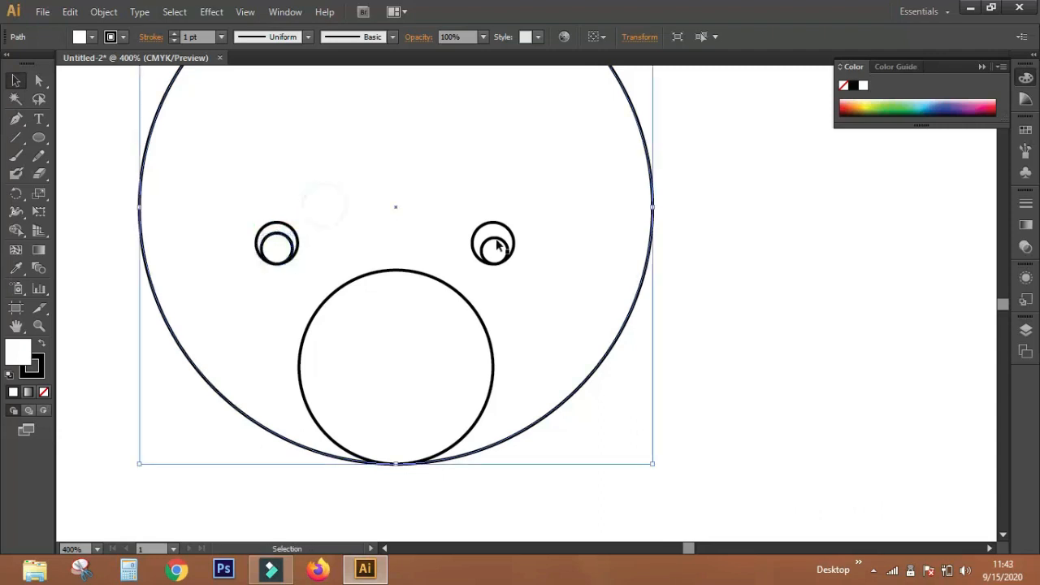
pyautogui.click(734, 323)
# - Duplicate the muzzle circle and scale the copy down to a nose centred in the muzzle's upper part
pyautogui.keyDown('ctrl'); pyautogui.keyDown('alt'); pyautogui.click(476, 355); pyautogui.keyUp('alt'); pyautogui.keyUp('ctrl')
pyautogui.moveTo(625, 255); pyautogui.dragTo(551, 389)
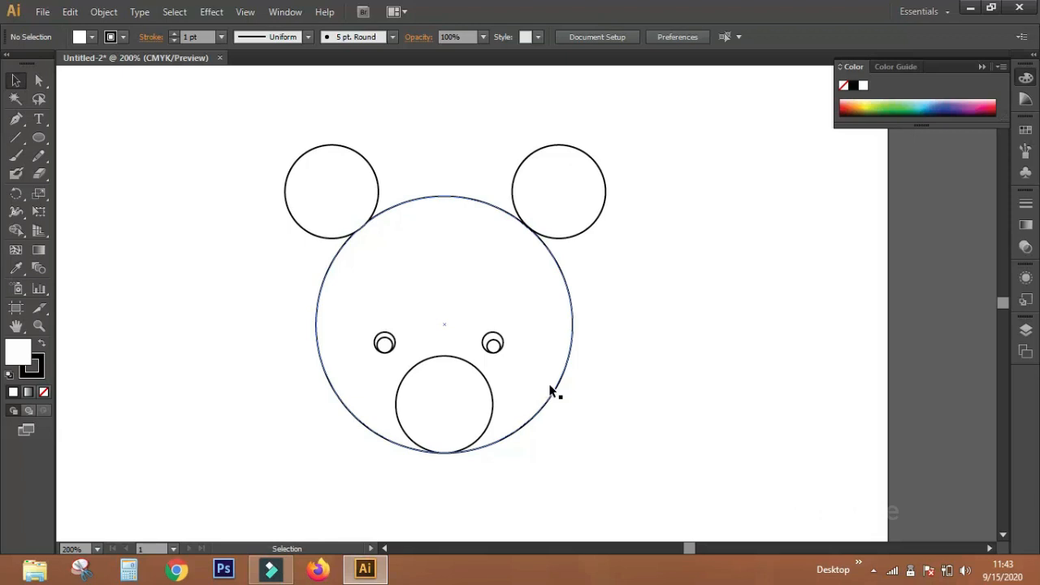
pyautogui.keyDown('ctrl'); pyautogui.click(493, 399); pyautogui.keyUp('ctrl')
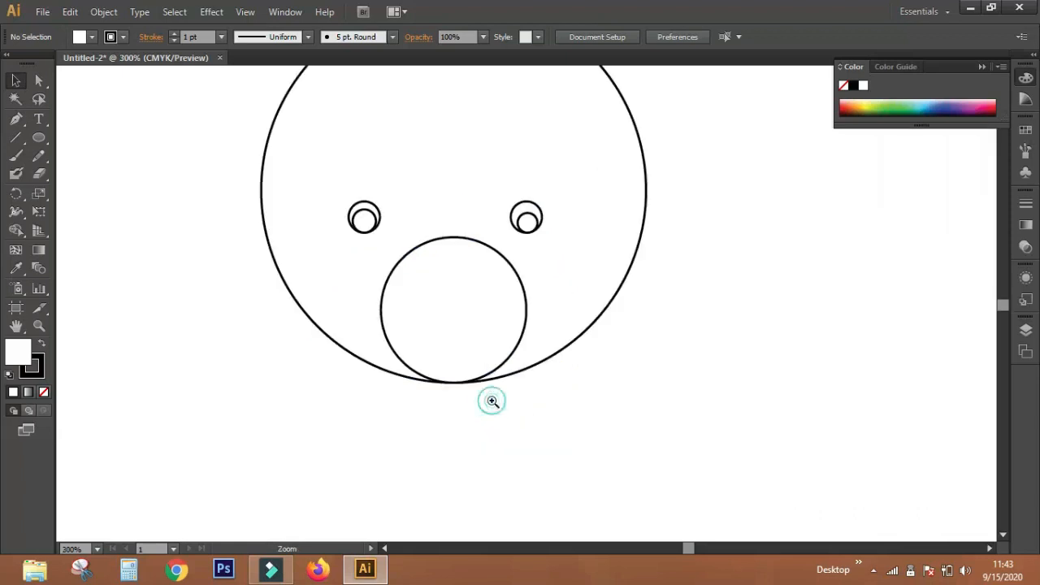
pyautogui.click(494, 267)
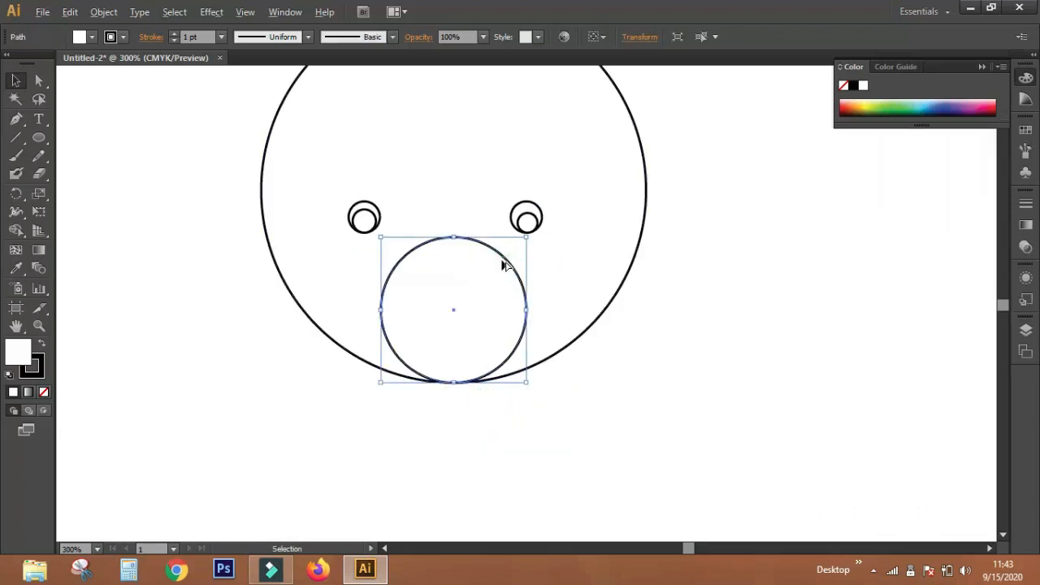
pyautogui.keyDown('alt'); pyautogui.moveTo(482, 255); pyautogui.dragTo(467, 276); pyautogui.keyUp('alt')
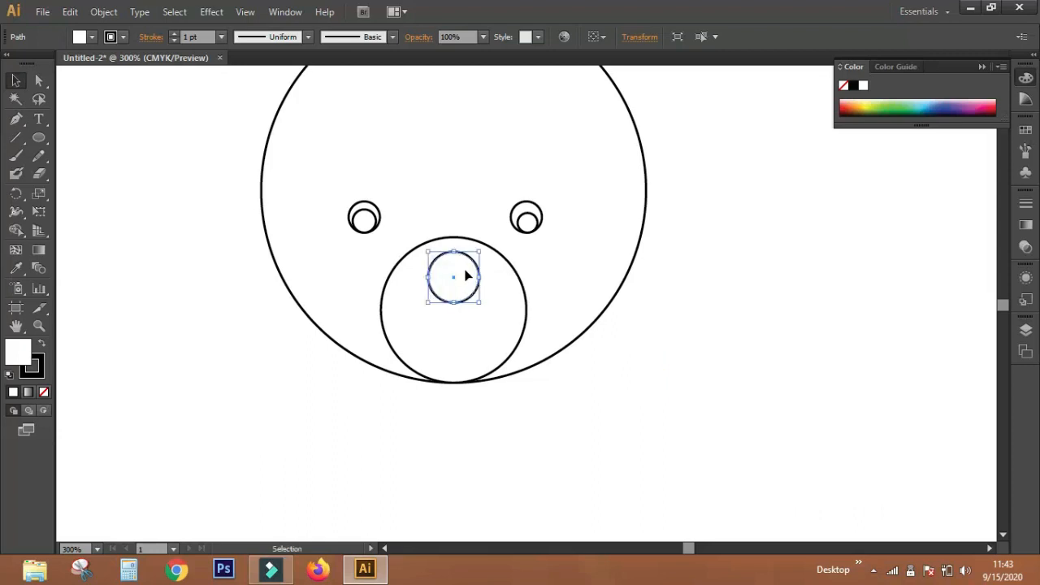
# - Duplicate the nose circle and scale the copy down to a small highlight circle inside the nose
pyautogui.keyDown('ctrl'); pyautogui.click(474, 277); pyautogui.keyUp('ctrl')
pyautogui.moveTo(518, 311); pyautogui.dragTo(483, 304)
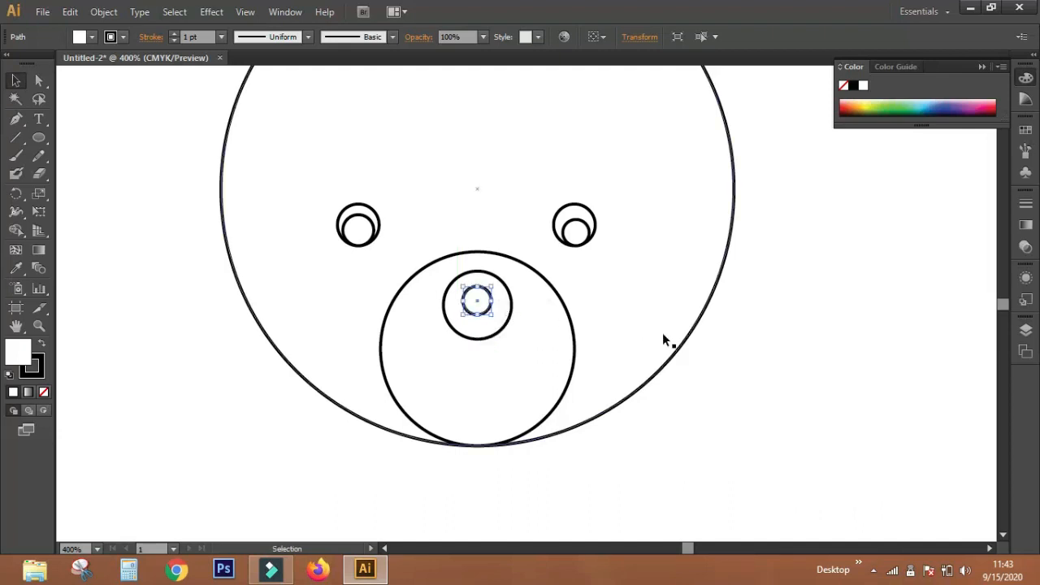
pyautogui.click(855, 381)
# - Try to draw a vertical Pencil line from the nose down the muzzle, and undo each attempt
pyautogui.keyDown('ctrl'); pyautogui.keyDown('alt'); pyautogui.click(502, 337); pyautogui.keyUp('alt'); pyautogui.keyUp('ctrl')
pyautogui.moveTo(627, 284)
pyautogui.mouseDown()
pyautogui.moveTo(548, 430)
pyautogui.moveTo(554, 395)
pyautogui.mouseUp()
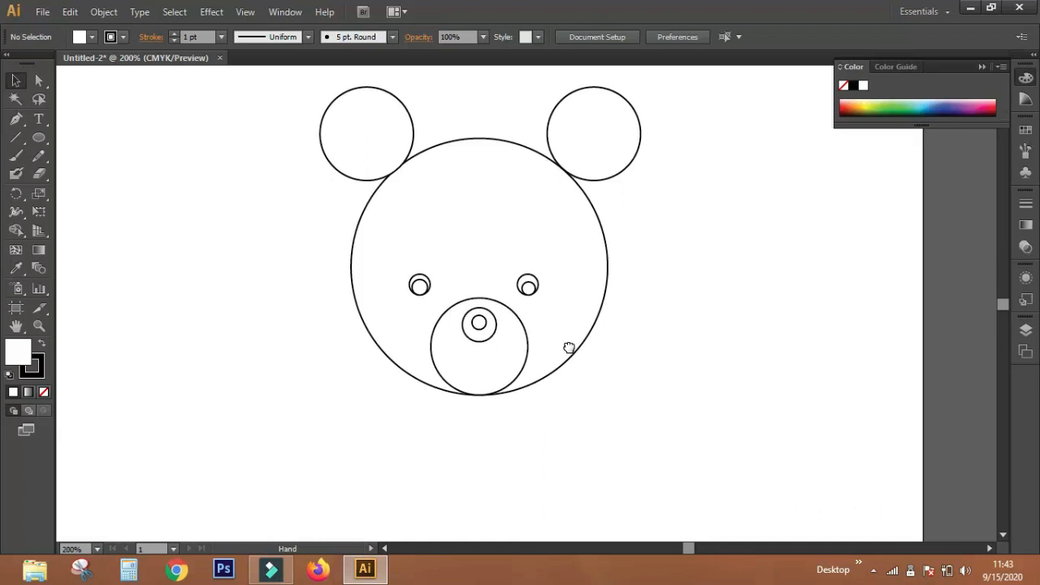
pyautogui.keyDown('ctrl'); pyautogui.click(513, 376); pyautogui.keyUp('ctrl')
pyautogui.moveTo(535, 289); pyautogui.dragTo(528, 328)
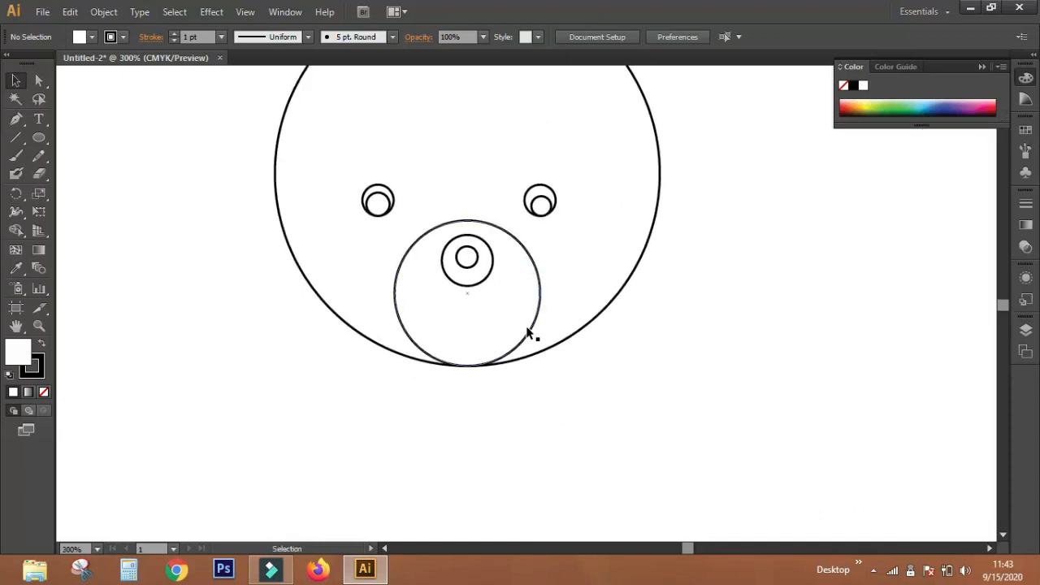
pyautogui.click(47, 155)
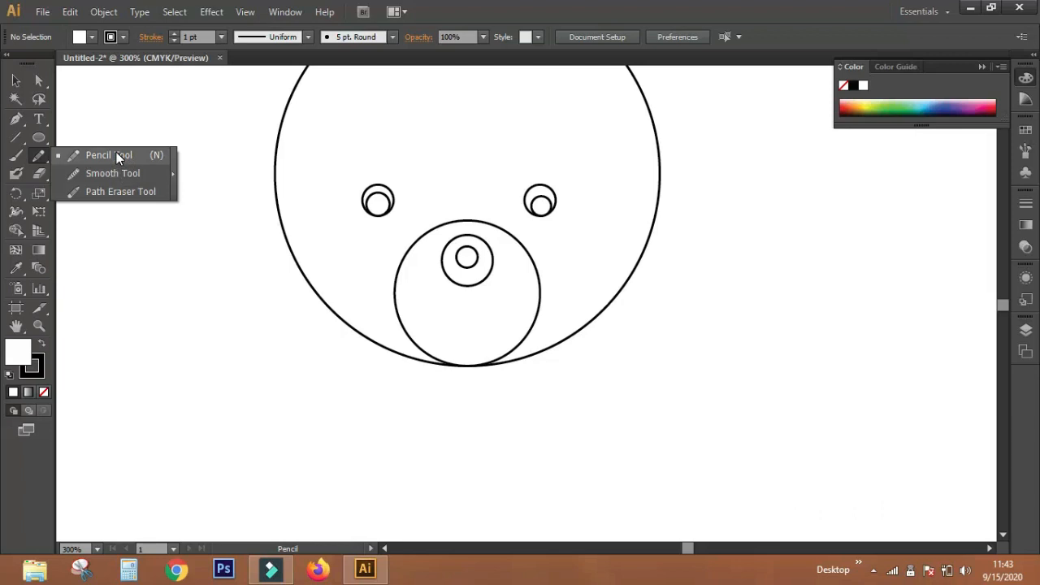
pyautogui.click(117, 155)
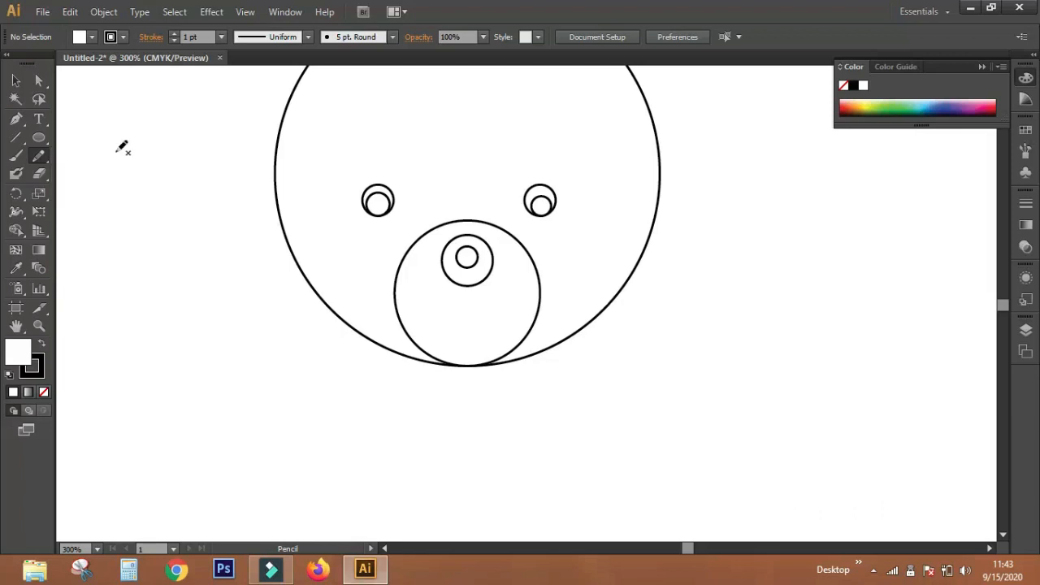
pyautogui.click(36, 370)
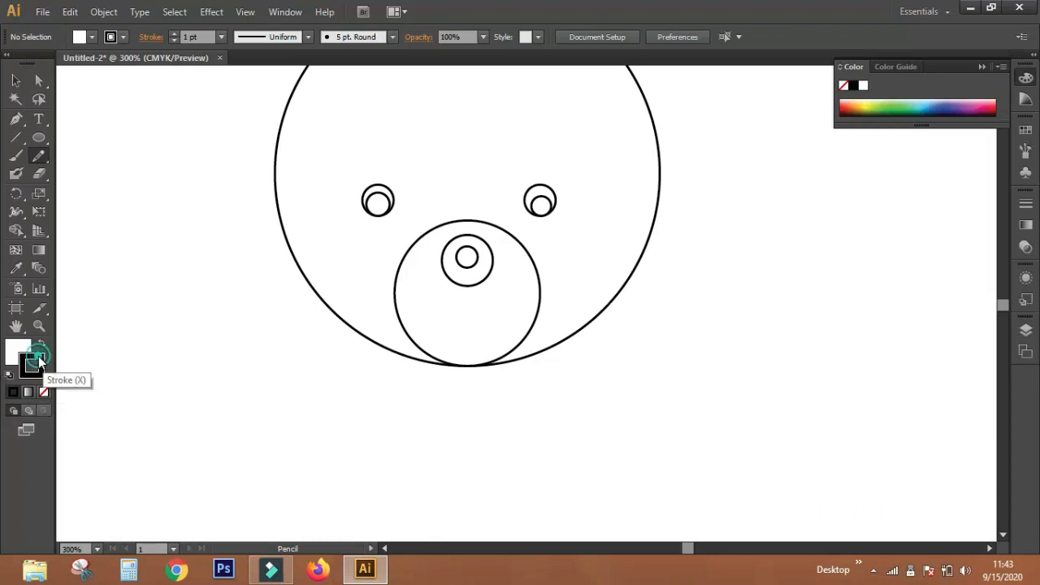
pyautogui.doubleClick(38, 363)
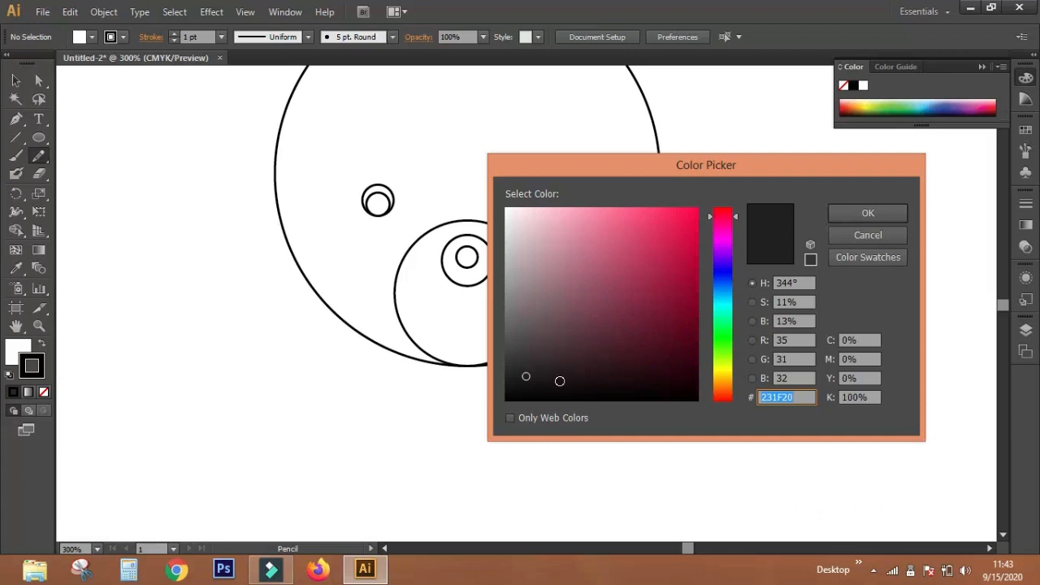
pyautogui.click(845, 238)
pyautogui.moveTo(469, 286); pyautogui.dragTo(469, 342)
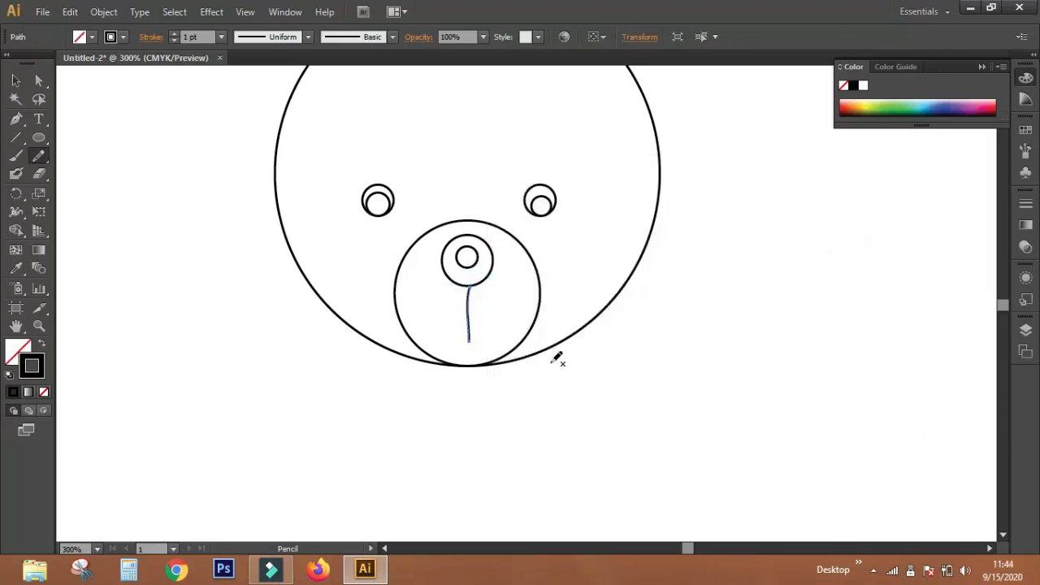
pyautogui.hotkey('ctrl', 'z')
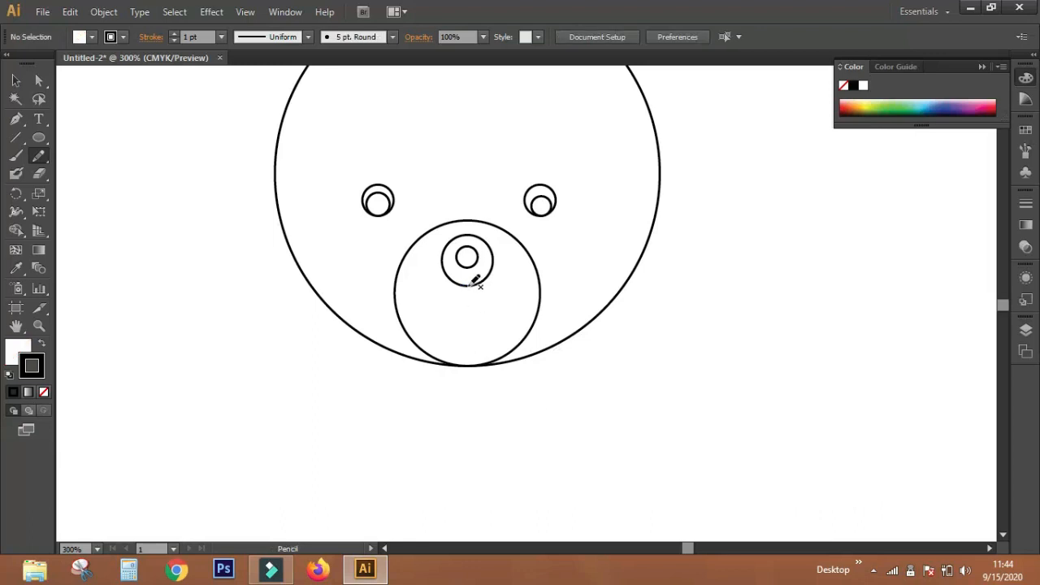
pyautogui.moveTo(470, 286)
pyautogui.mouseDown()
pyautogui.moveTo(479, 327)
pyautogui.moveTo(472, 334)
pyautogui.mouseUp()
pyautogui.hotkey('ctrl', 'z')
# - Draw a straight vertical Pencil line from the bottom of the nose down the centre of the muzzle
pyautogui.click(469, 286)
pyautogui.click(468, 337)
pyautogui.click(468, 285)
pyautogui.moveTo(38, 155); pyautogui.dragTo(105, 165)
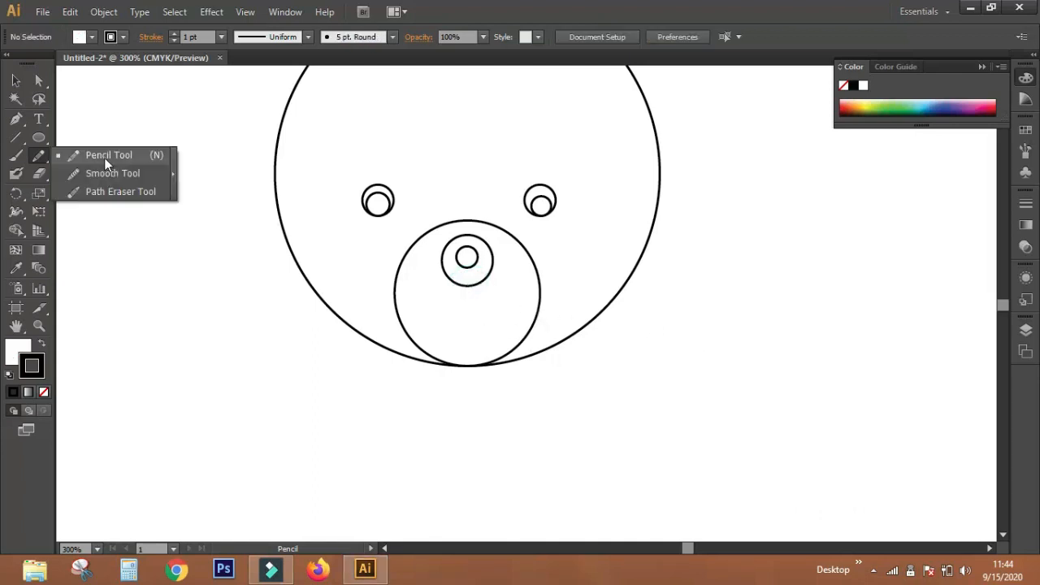
pyautogui.moveTo(470, 284); pyautogui.dragTo(469, 335)
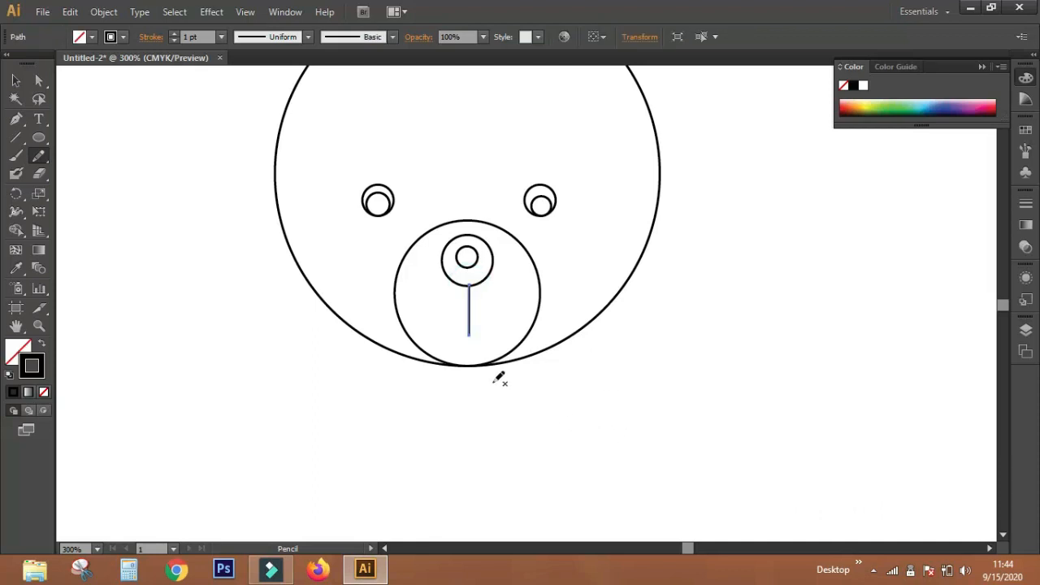
# - Try a curved Pencil mouth across the lower end of the vertical line, and undo it
pyautogui.moveTo(436, 323)
pyautogui.mouseDown()
pyautogui.moveTo(469, 334)
pyautogui.moveTo(509, 320)
pyautogui.mouseUp()
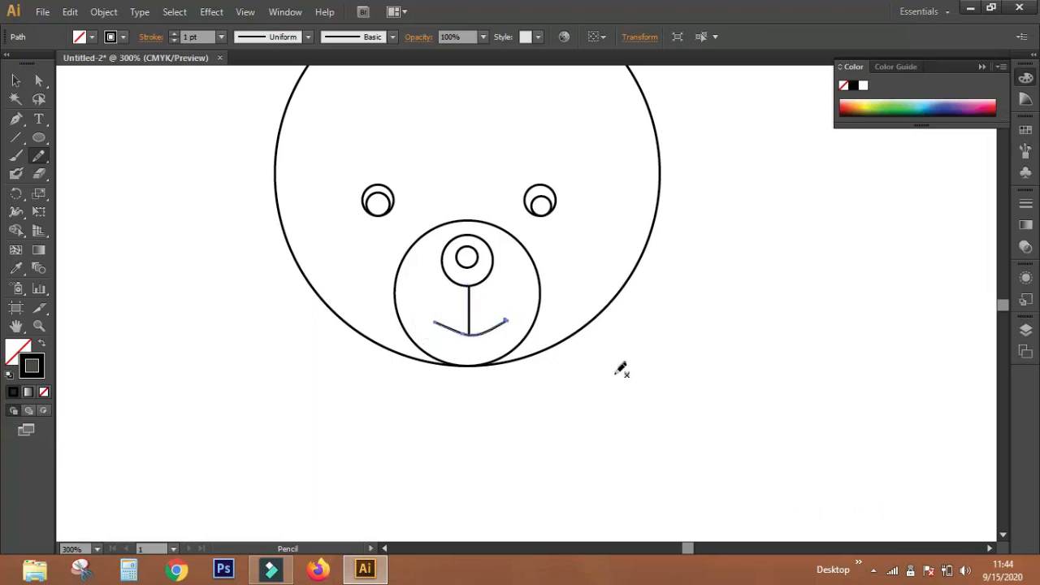
pyautogui.press('v')
pyautogui.click(617, 430)
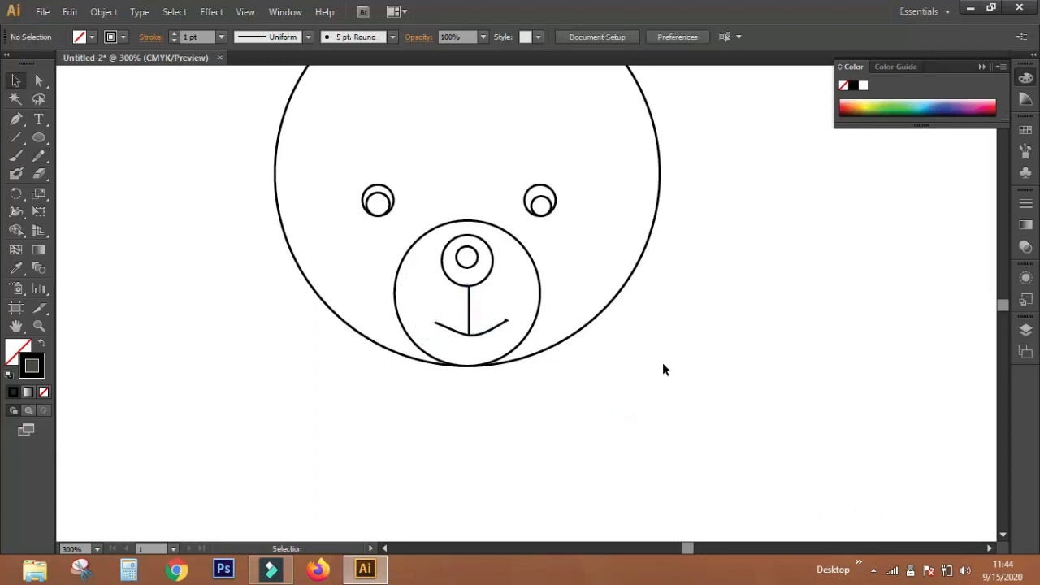
pyautogui.keyDown('ctrl'); pyautogui.click(538, 334); pyautogui.keyUp('ctrl')
pyautogui.hotkey('ctrl', 'z')
pyautogui.hotkey('ctrl', 'z')
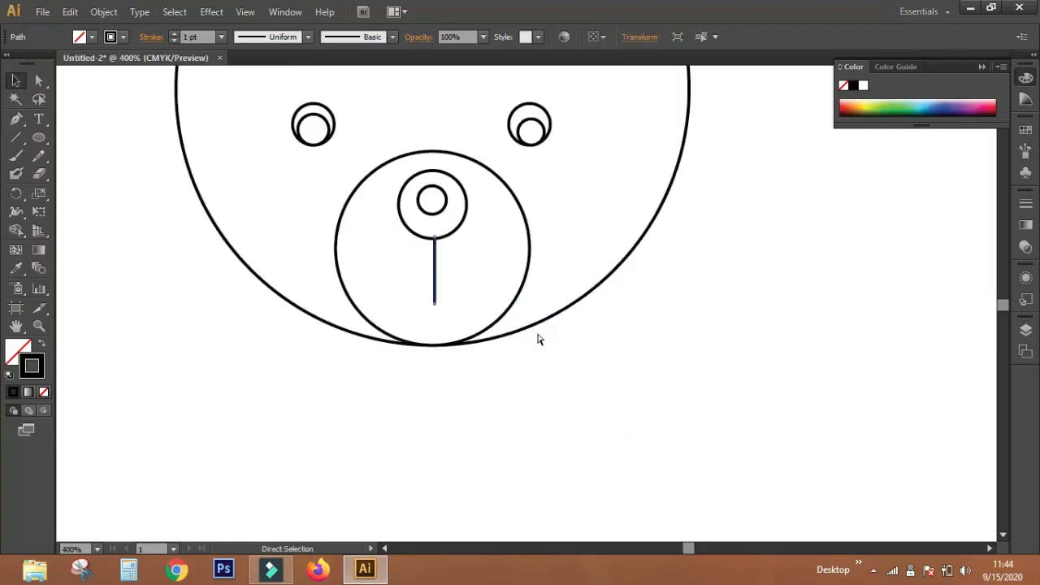
# - Draw an upward-curving smile with the Pencil tool through the lower end of the vertical muzzle line
pyautogui.click(493, 390)
pyautogui.click(39, 156)
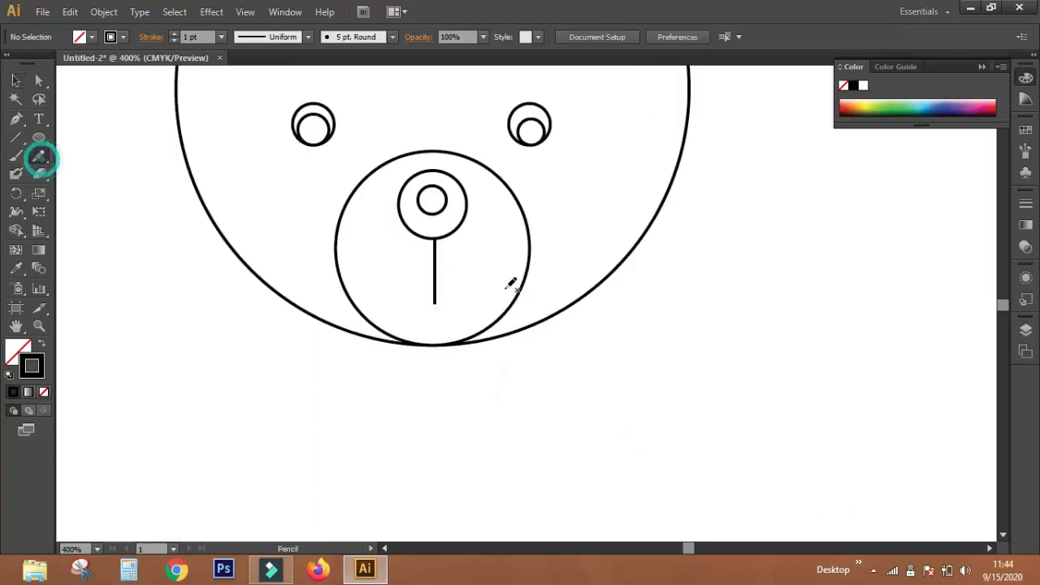
pyautogui.moveTo(392, 290)
pyautogui.mouseDown()
pyautogui.moveTo(426, 301)
pyautogui.moveTo(477, 289)
pyautogui.mouseUp()
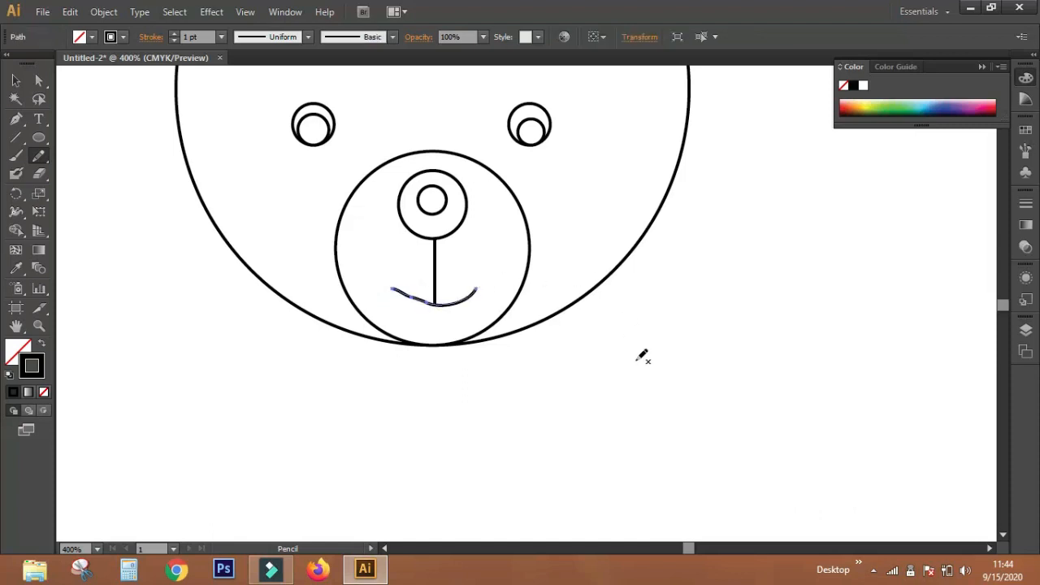
pyautogui.press('v')
pyautogui.click(607, 370)
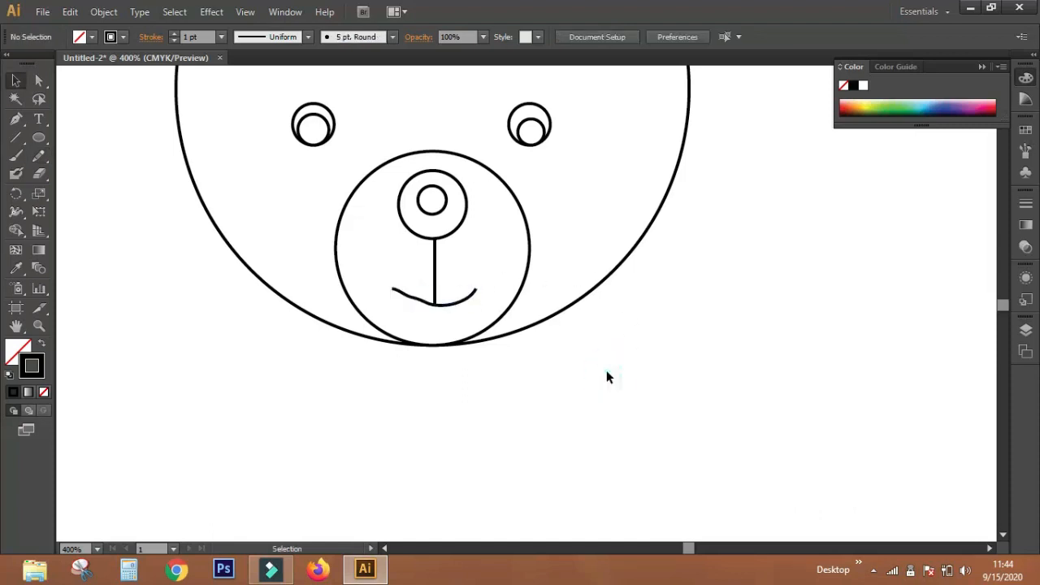
# - Duplicate the right ear circle and scale the copy down to an inner ear in the ear's lower part beside the head
pyautogui.keyDown('ctrl'); pyautogui.keyDown('alt'); pyautogui.click(507, 202); pyautogui.keyUp('alt'); pyautogui.keyUp('ctrl')
pyautogui.moveTo(529, 220); pyautogui.dragTo(478, 189)
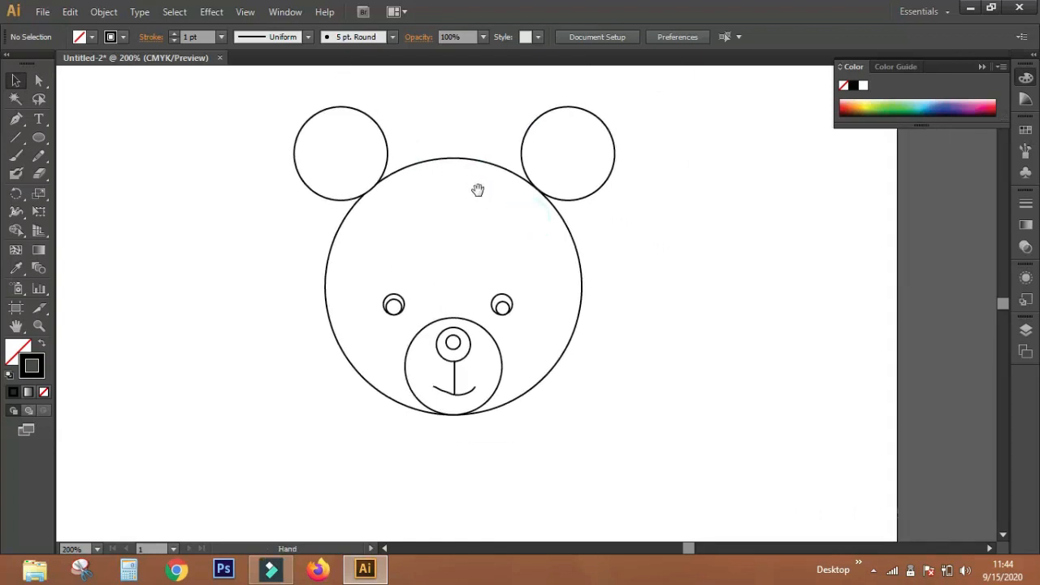
pyautogui.moveTo(516, 88); pyautogui.dragTo(567, 136)
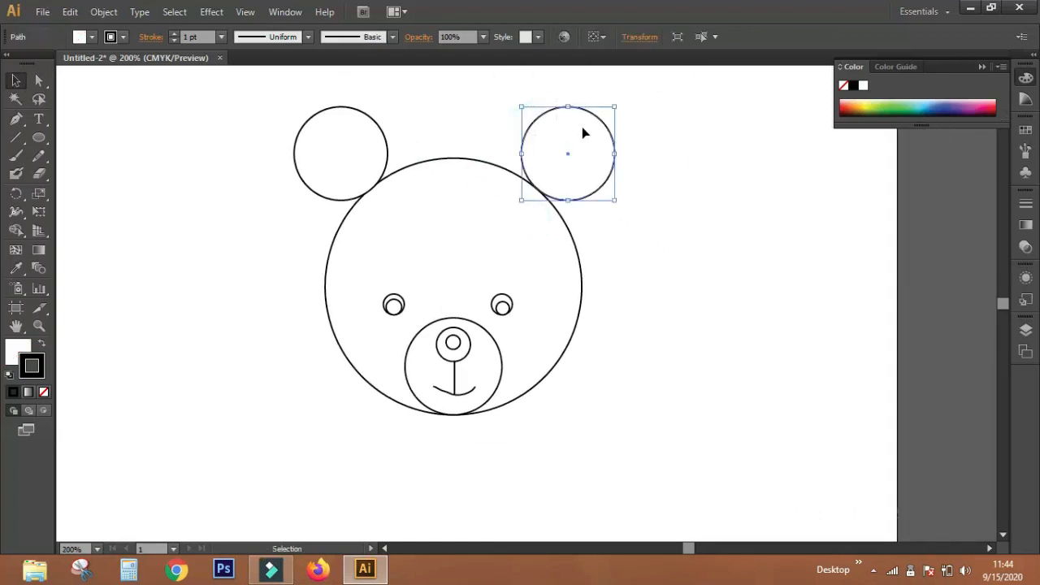
pyautogui.moveTo(471, 116); pyautogui.dragTo(467, 147)
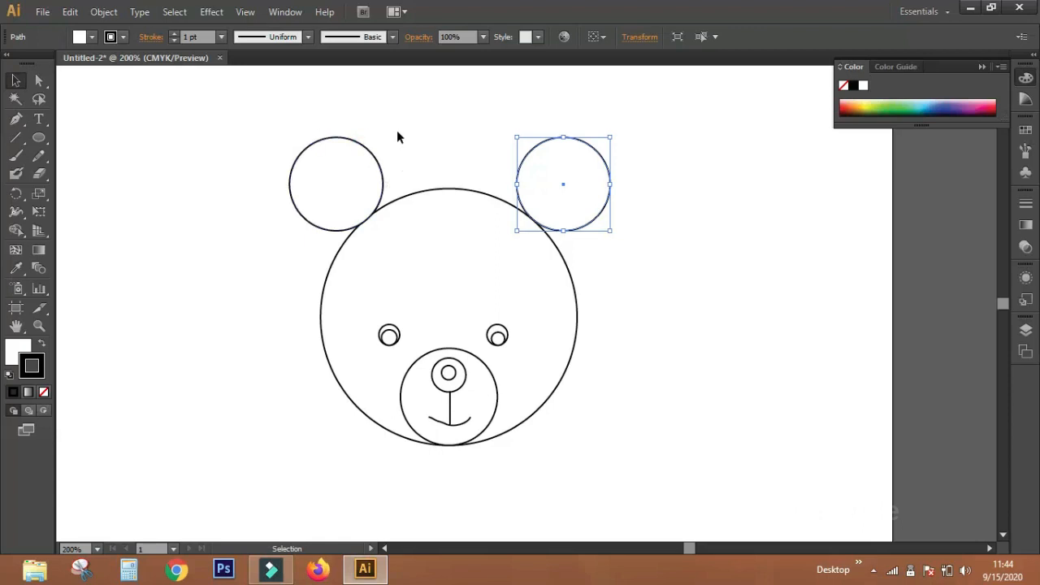
pyautogui.moveTo(578, 168); pyautogui.dragTo(559, 195)
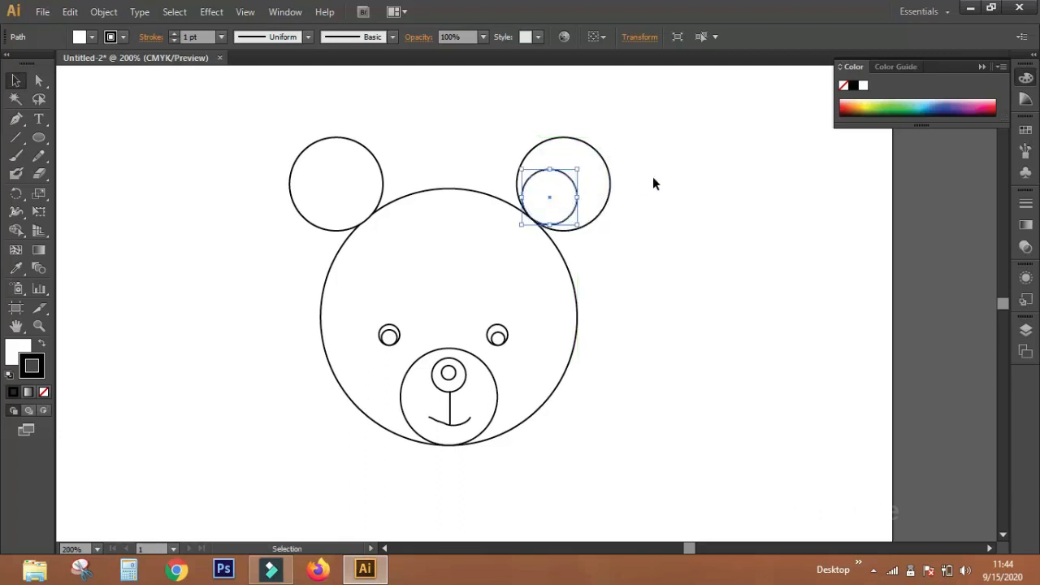
pyautogui.click(488, 112)
# - Replace the left ear with a copy of the right ear's two circles, rotated so the inner circle sits towards the head
pyautogui.moveTo(664, 212); pyautogui.dragTo(652, 215)
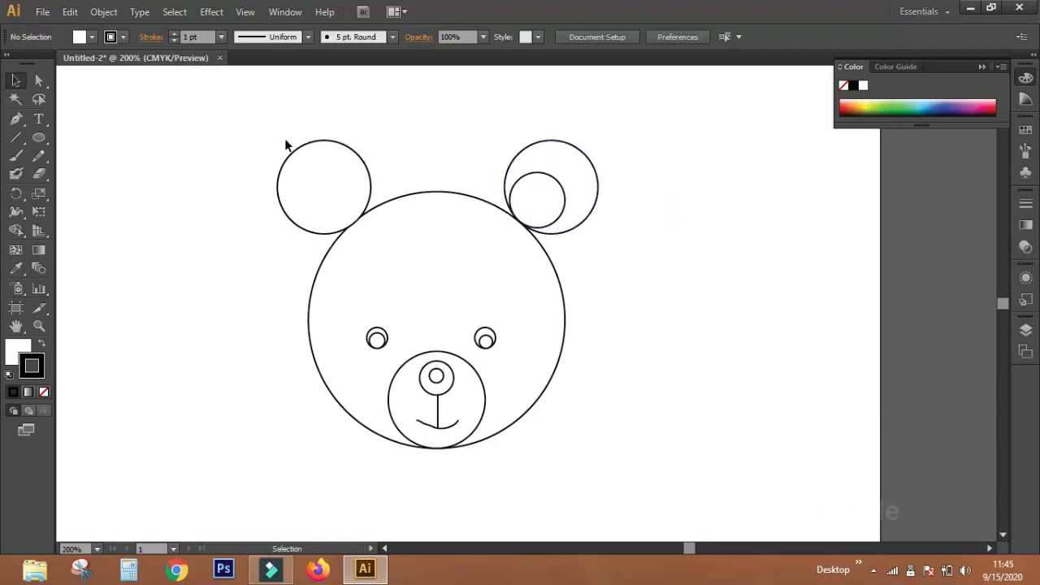
pyautogui.moveTo(209, 127); pyautogui.dragTo(303, 185)
pyautogui.press('Delete')
pyautogui.moveTo(753, 124); pyautogui.dragTo(323, 188)
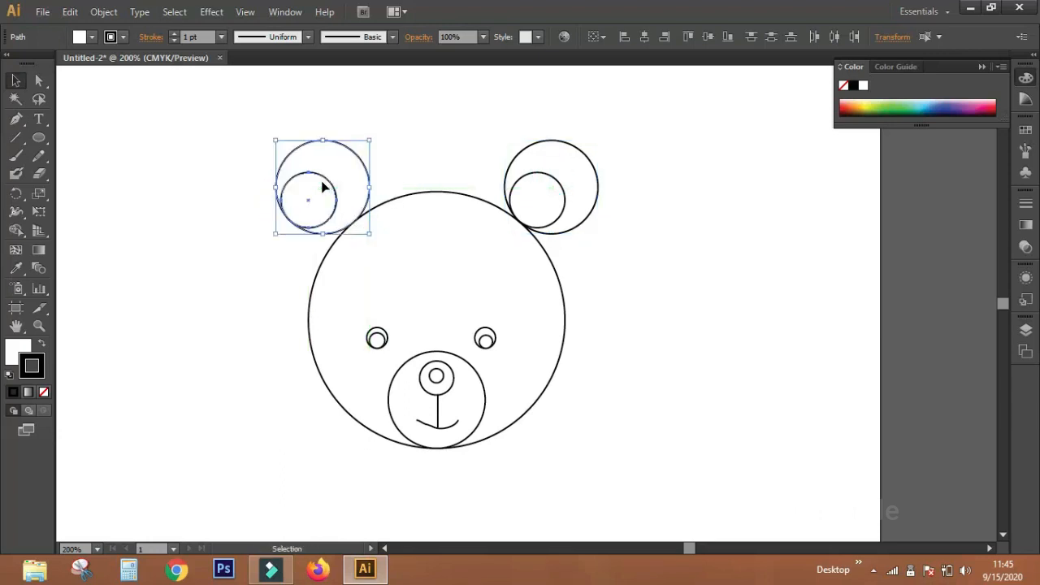
pyautogui.moveTo(376, 137); pyautogui.dragTo(310, 128)
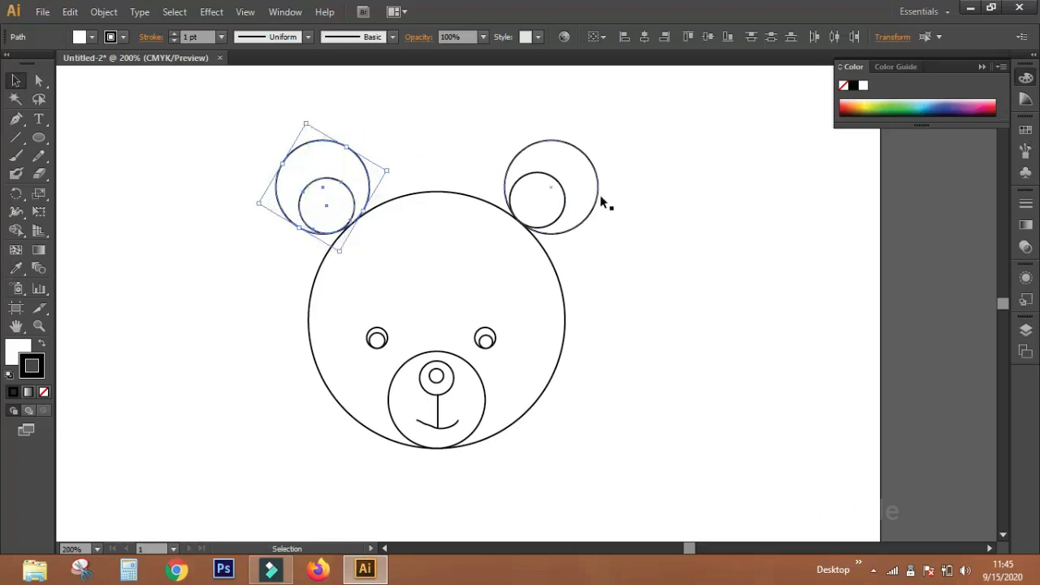
pyautogui.click(681, 304)
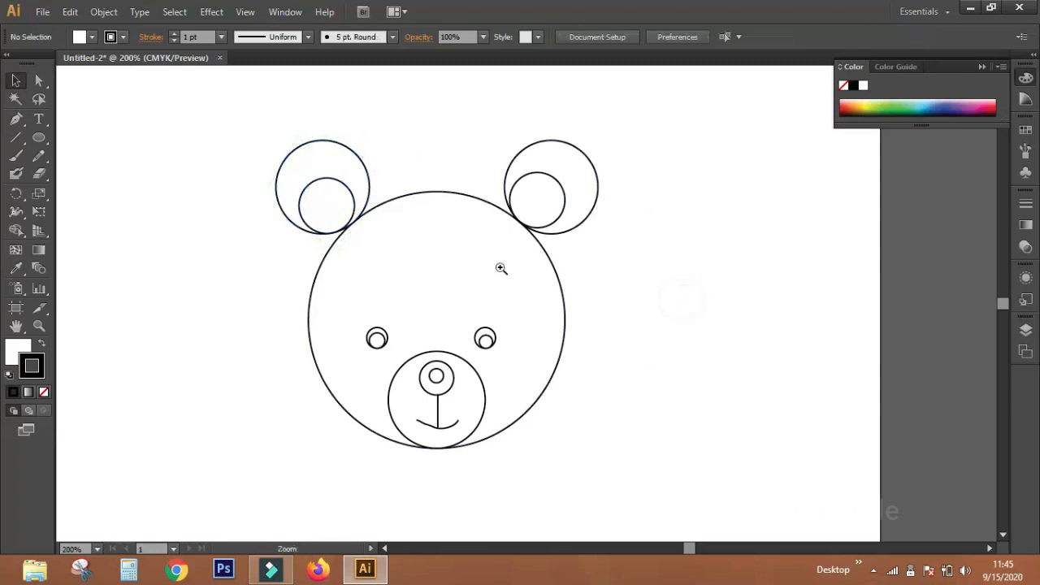
# - Select the whole bear face, scale it down proportionally and move it to the artboard's upper-right area
pyautogui.moveTo(496, 267); pyautogui.dragTo(515, 295)
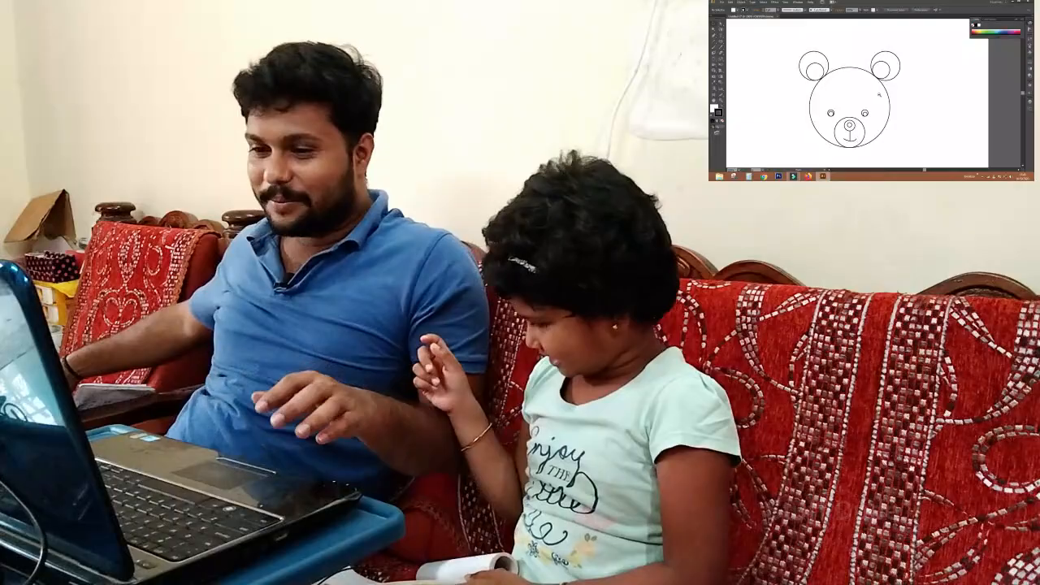
pyautogui.press('z')
pyautogui.keyDown('alt'); pyautogui.click(880, 93); pyautogui.keyUp('alt')
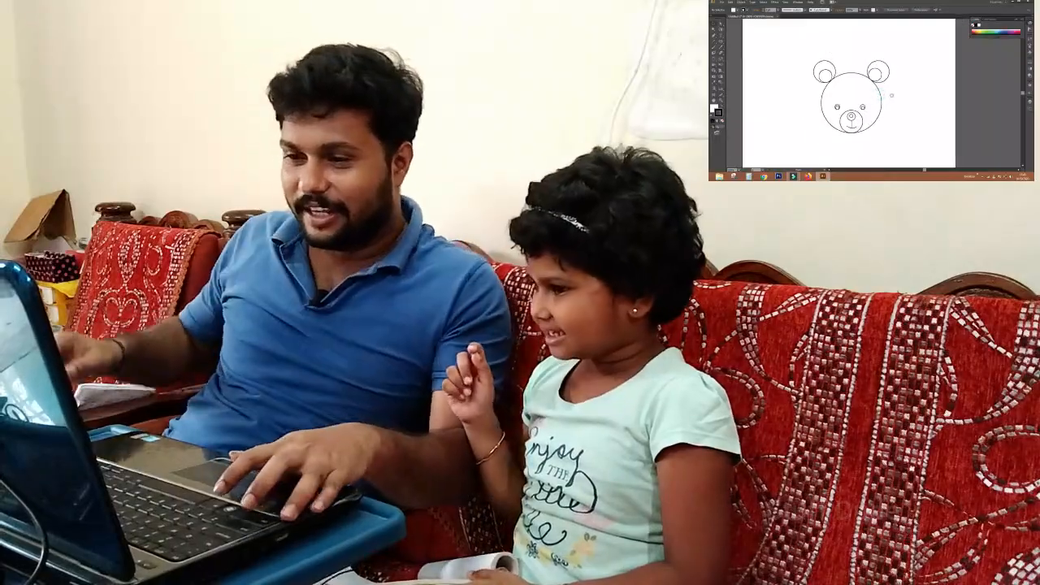
pyautogui.moveTo(236, 183); pyautogui.dragTo(591, 460)
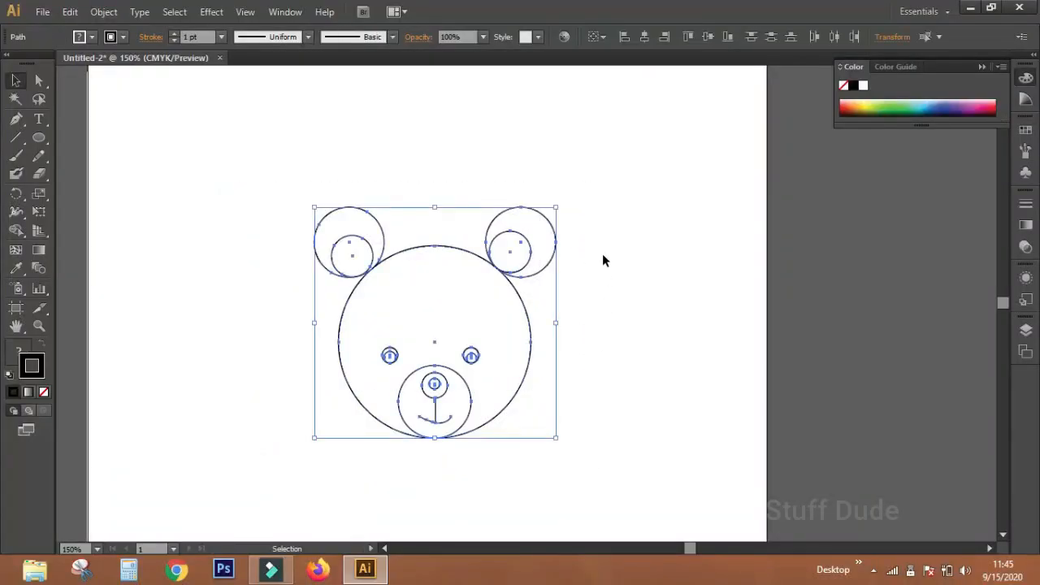
pyautogui.moveTo(556, 208); pyautogui.dragTo(655, 148)
pyautogui.click(645, 301)
pyautogui.press('space')
pyautogui.moveTo(615, 328); pyautogui.dragTo(566, 334)
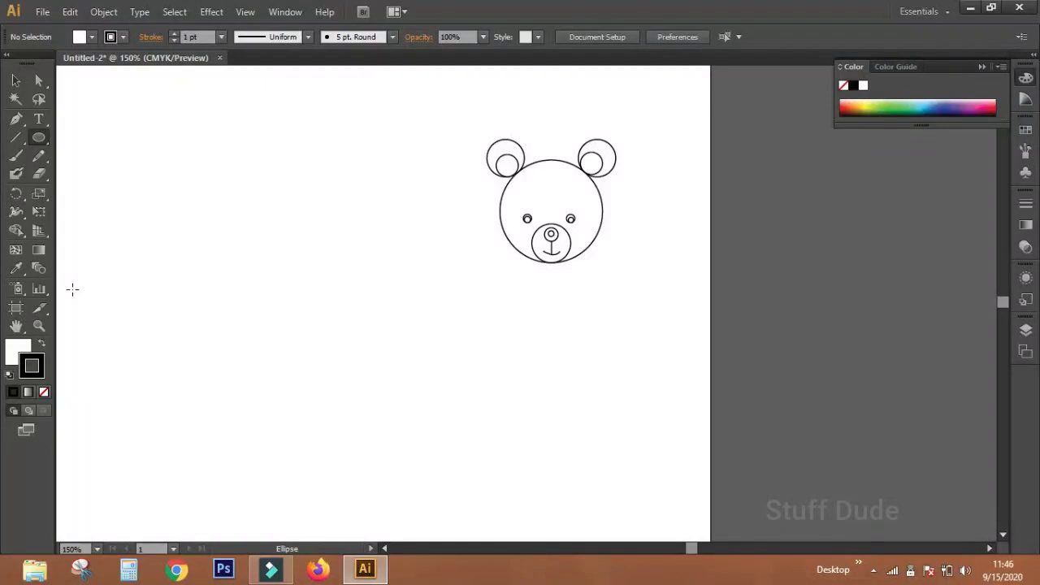
pyautogui.moveTo(73, 289); pyautogui.dragTo(87, 286)
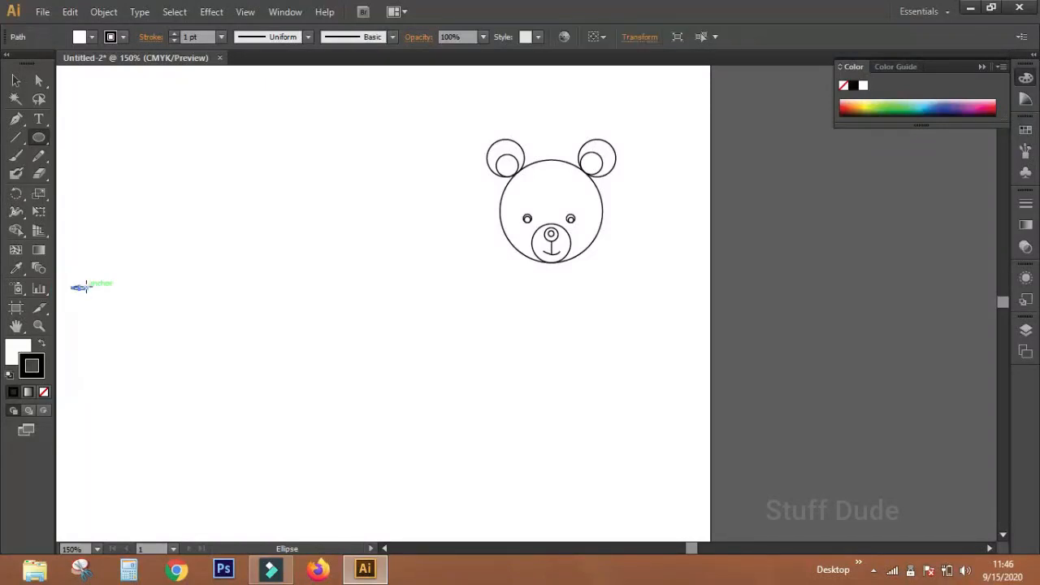
pyautogui.press('Delete')
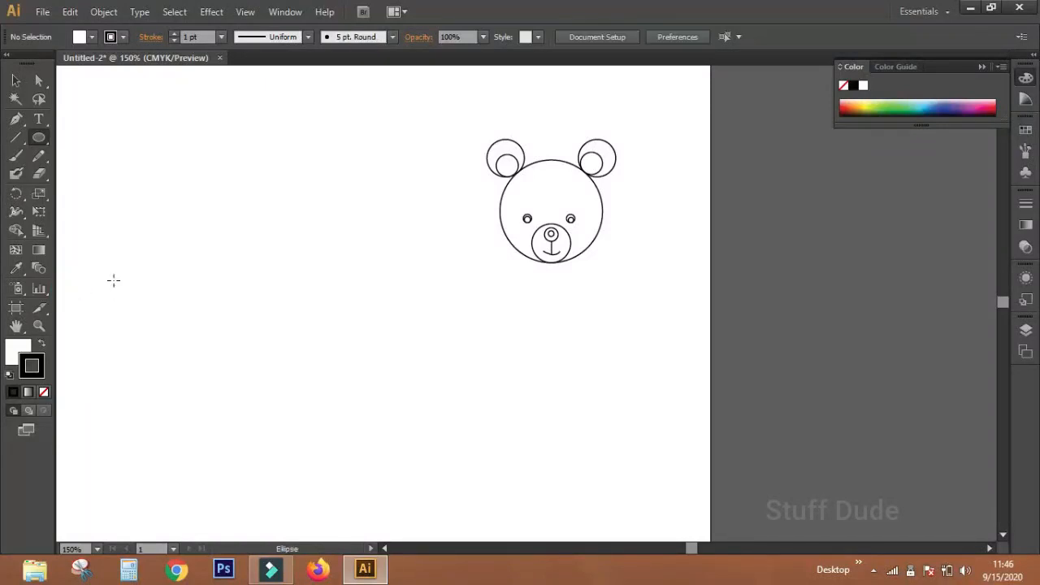
pyautogui.moveTo(333, 231); pyautogui.dragTo(387, 357)
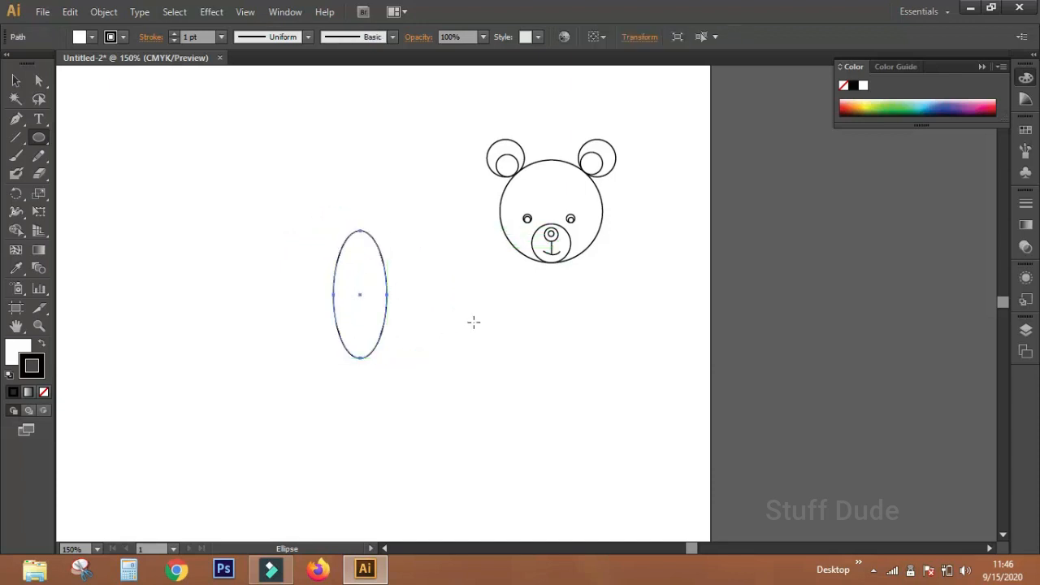
pyautogui.click(393, 258)
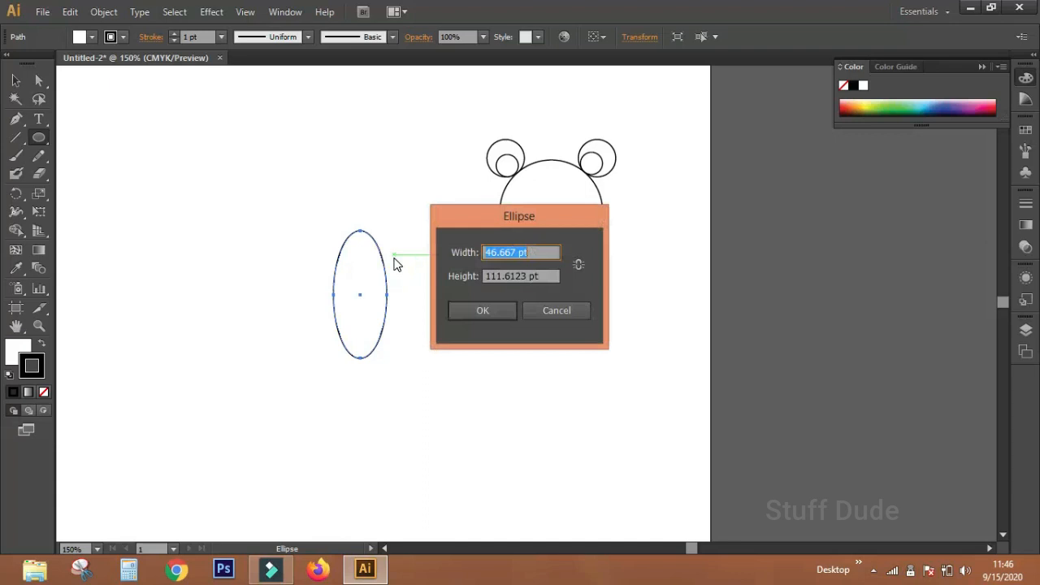
pyautogui.press('Escape')
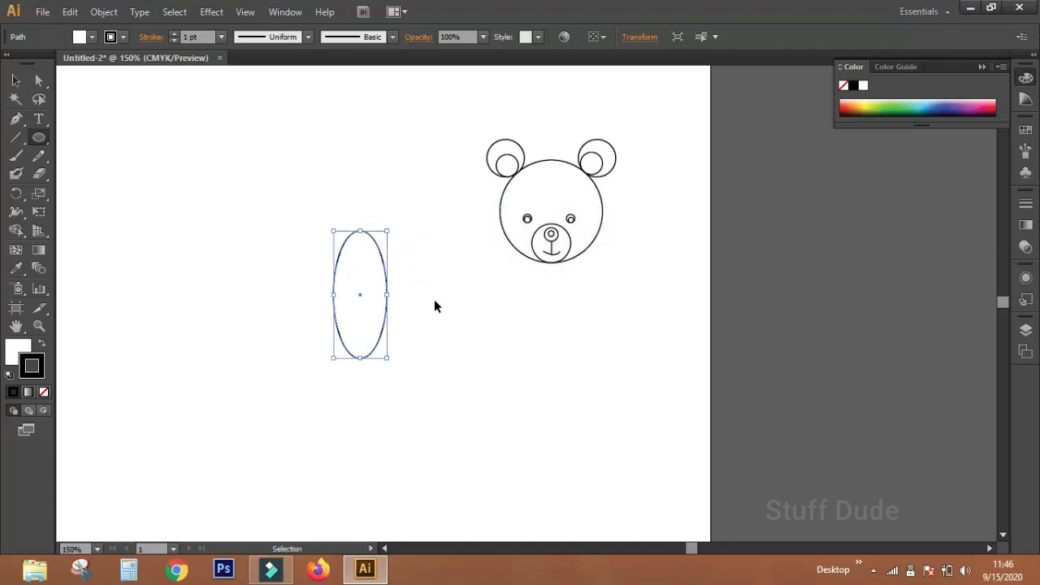
pyautogui.hotkey('ctrl', 'z')
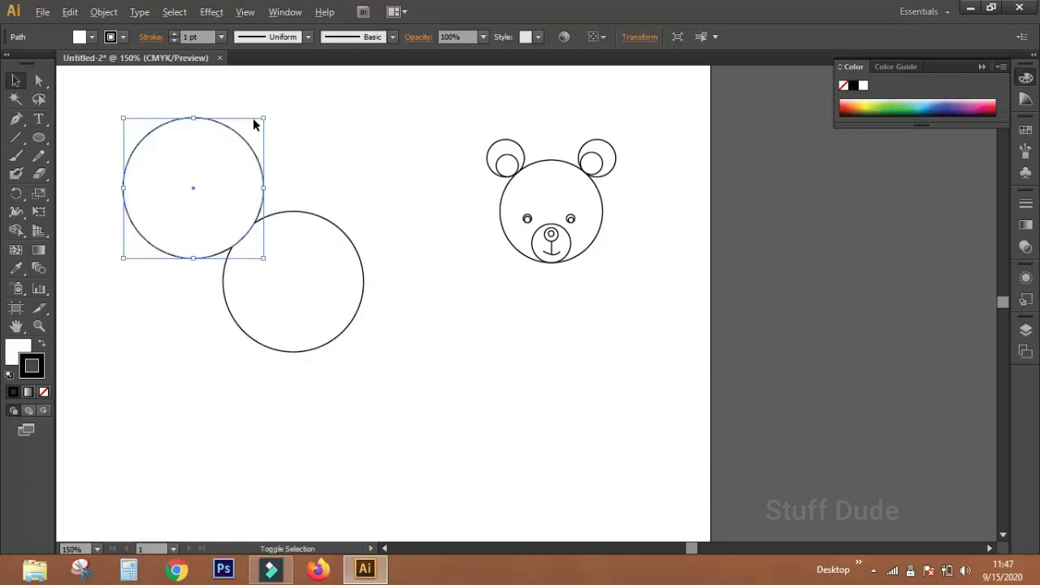
# - Scale the second circle down to a left ear on the new head and duplicate it as the right ear
pyautogui.moveTo(261, 118); pyautogui.dragTo(202, 202)
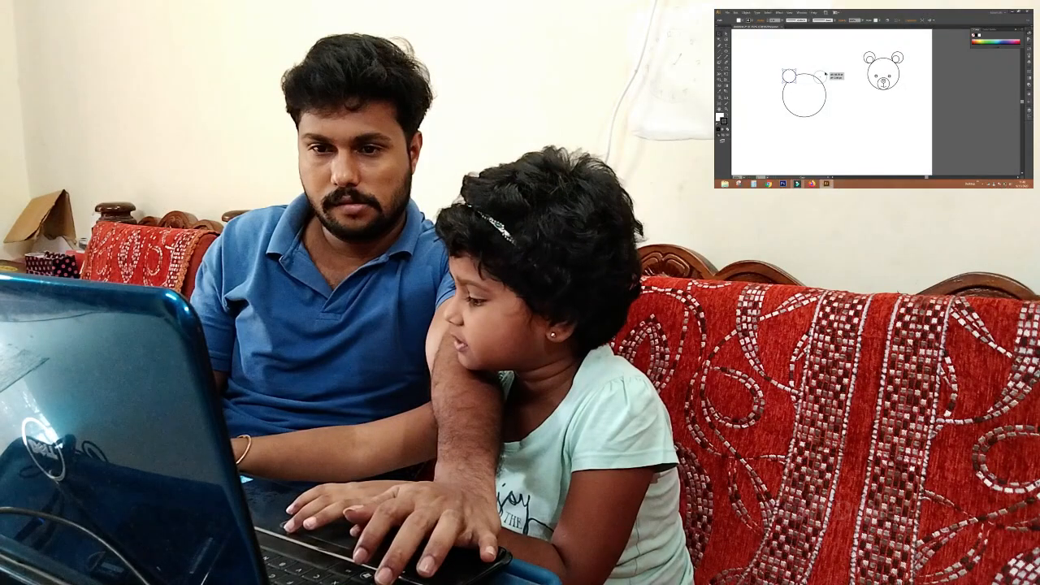
pyautogui.moveTo(826, 73); pyautogui.dragTo(827, 73)
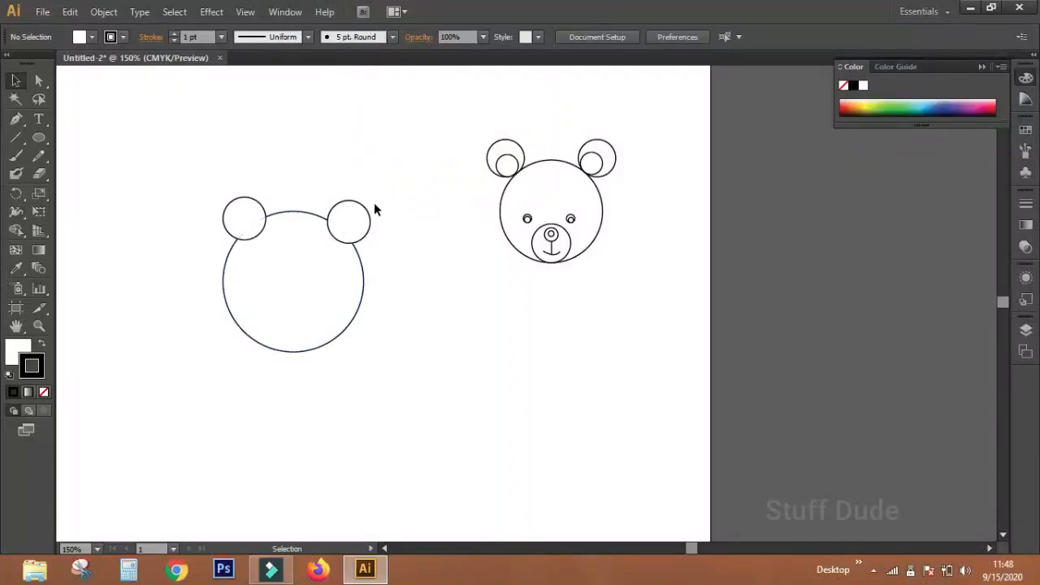
# - Try to place the right ear circle as a muzzle at the lower end of the new head, and undo it
pyautogui.click(355, 221)
pyautogui.moveTo(353, 226); pyautogui.dragTo(299, 323)
pyautogui.hotkey('ctrl', 'z')
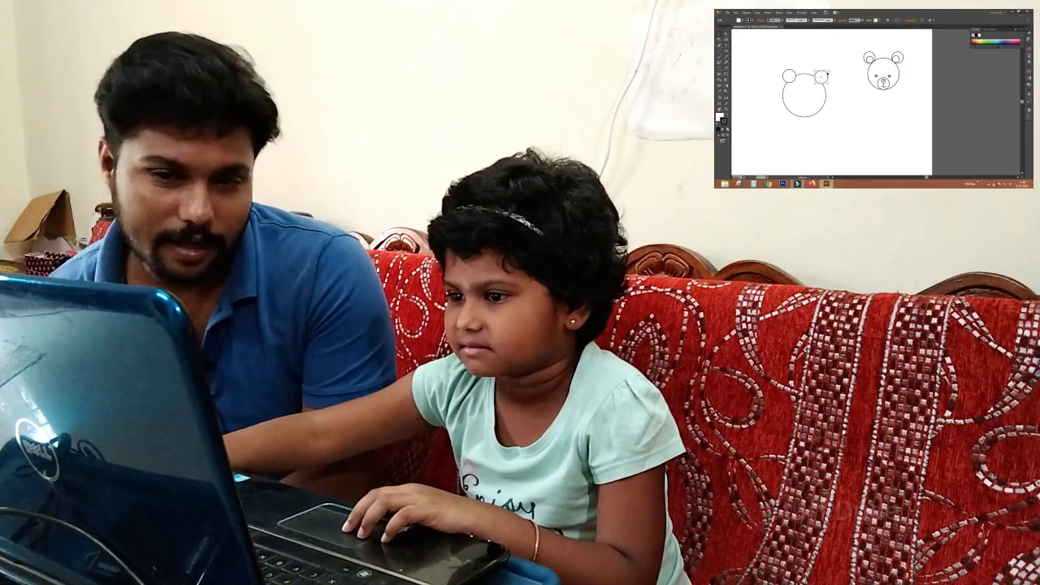
pyautogui.moveTo(823, 76); pyautogui.dragTo(805, 101)
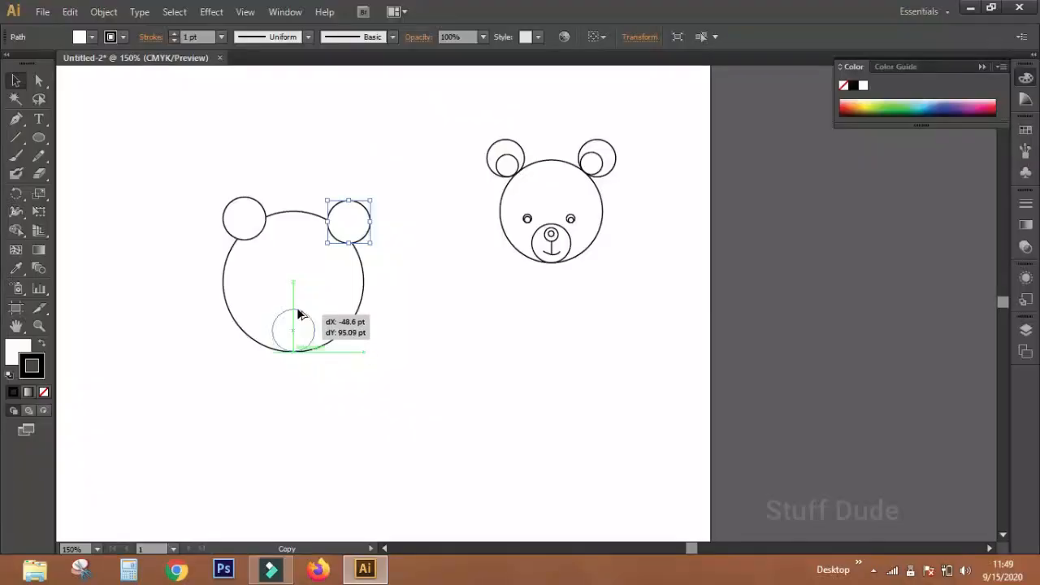
pyautogui.moveTo(299, 310); pyautogui.dragTo(309, 314)
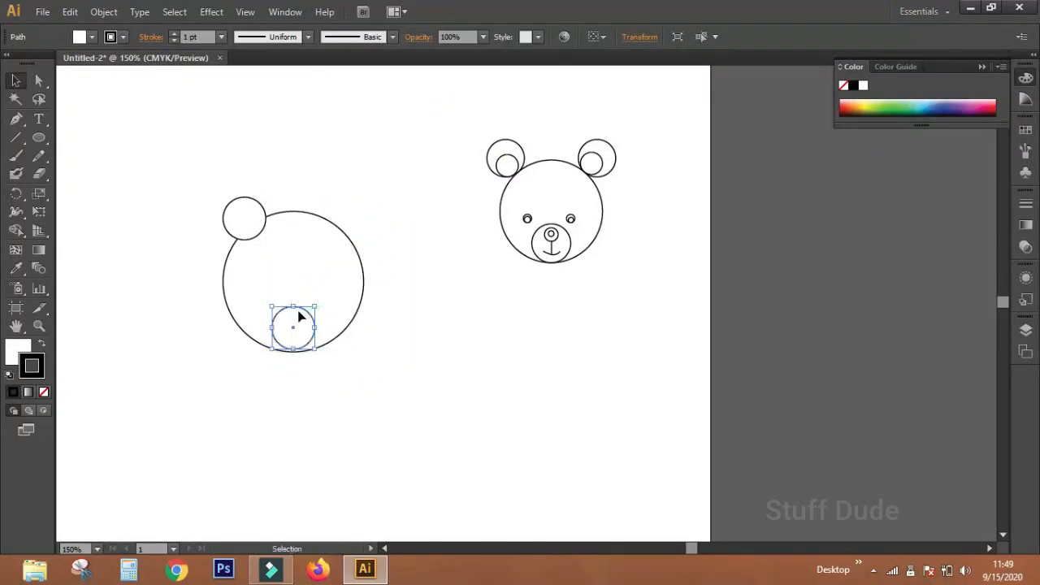
pyautogui.hotkey('ctrl', 'z')
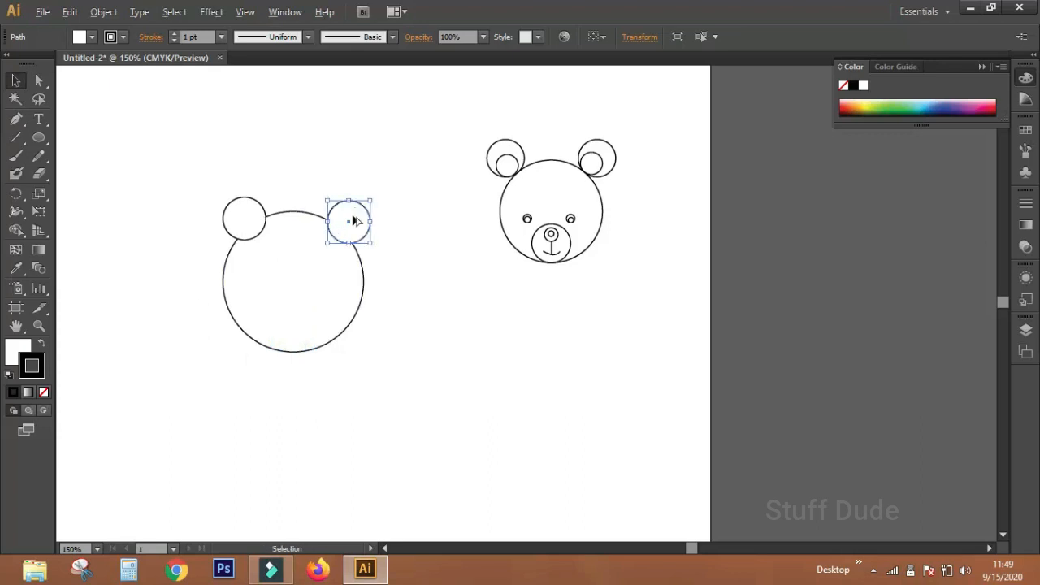
# - Duplicate the ear circle and move the spare copy to the new head's right ear, around the small inner circle
pyautogui.moveTo(353, 220); pyautogui.dragTo(404, 161)
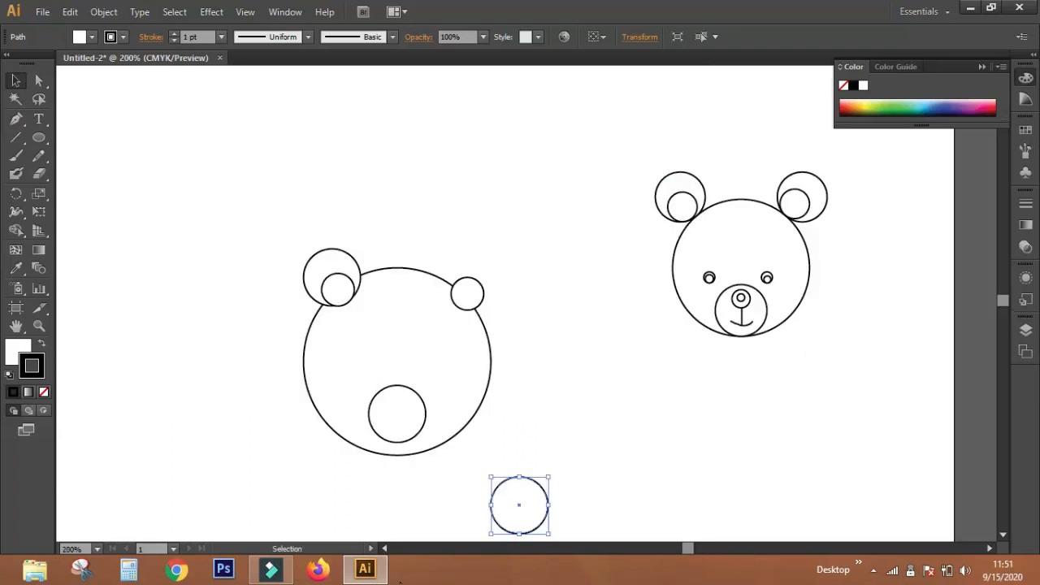
pyautogui.moveTo(520, 504); pyautogui.dragTo(467, 279)
pyautogui.hotkey('ctrl', '=')
pyautogui.moveTo(707, 372); pyautogui.dragTo(556, 342)
pyautogui.hotkey('ctrl', '=')
# - Duplicate a circle in place and form the new bear's left eye from two small nested circles above the muzzle
pyautogui.hotkey('ctrl', 'c')
pyautogui.hotkey('ctrl', 'f')
pyautogui.moveTo(501, 267); pyautogui.dragTo(505, 278)
pyautogui.hotkey('ctrl', 'a')
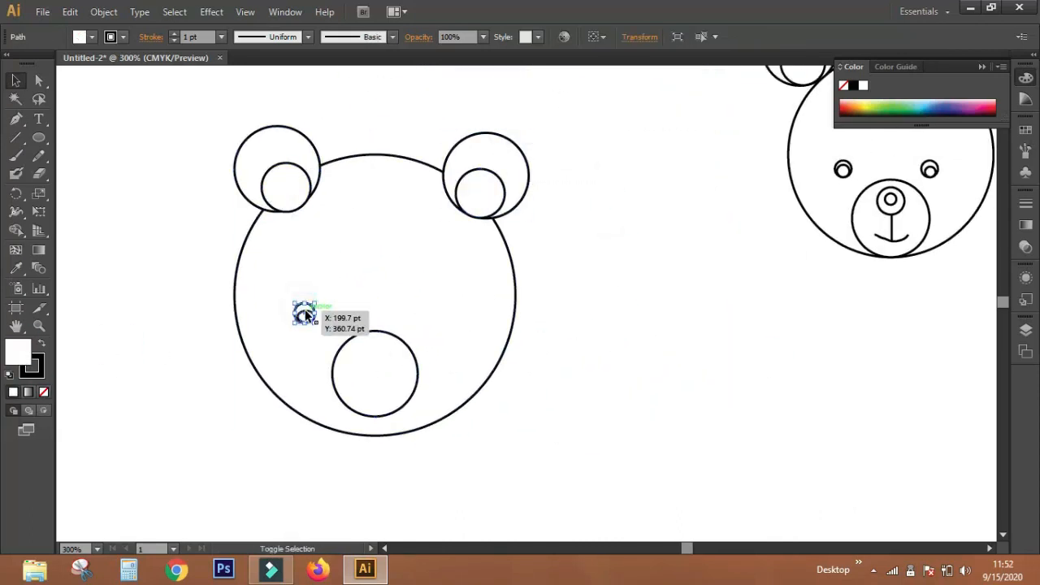
# - Draw a short vertical Pencil line below the new bear's nose and an upward-curving smile across its lower end
pyautogui.press('n')
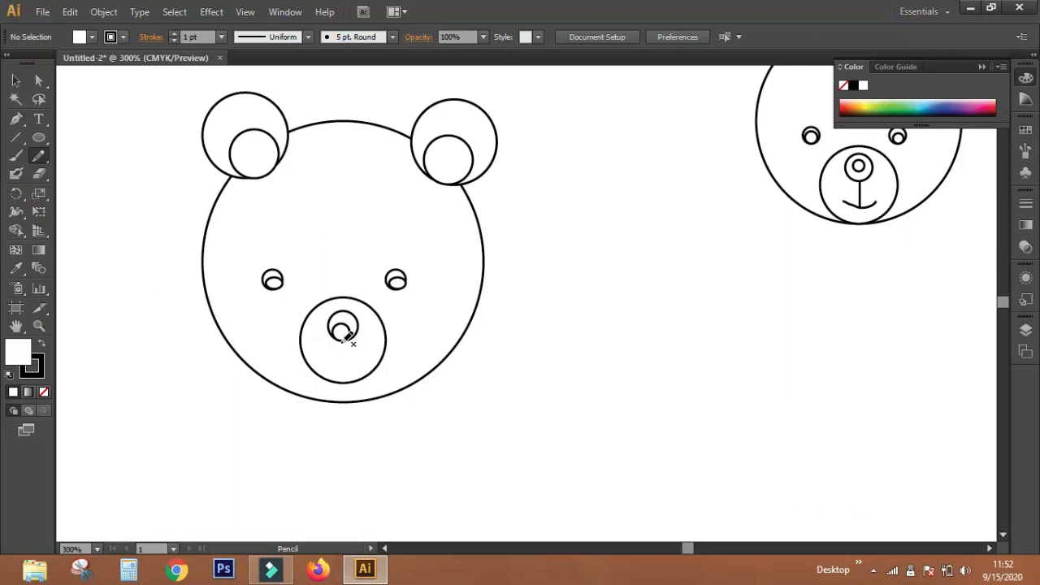
pyautogui.moveTo(345, 340); pyautogui.dragTo(345, 368)
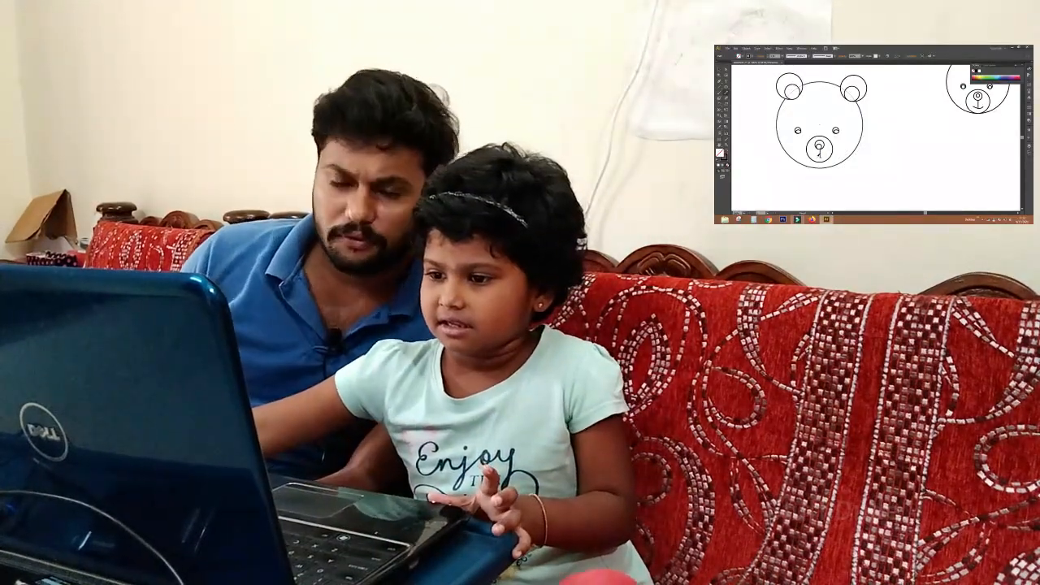
pyautogui.moveTo(329, 363); pyautogui.dragTo(381, 356)
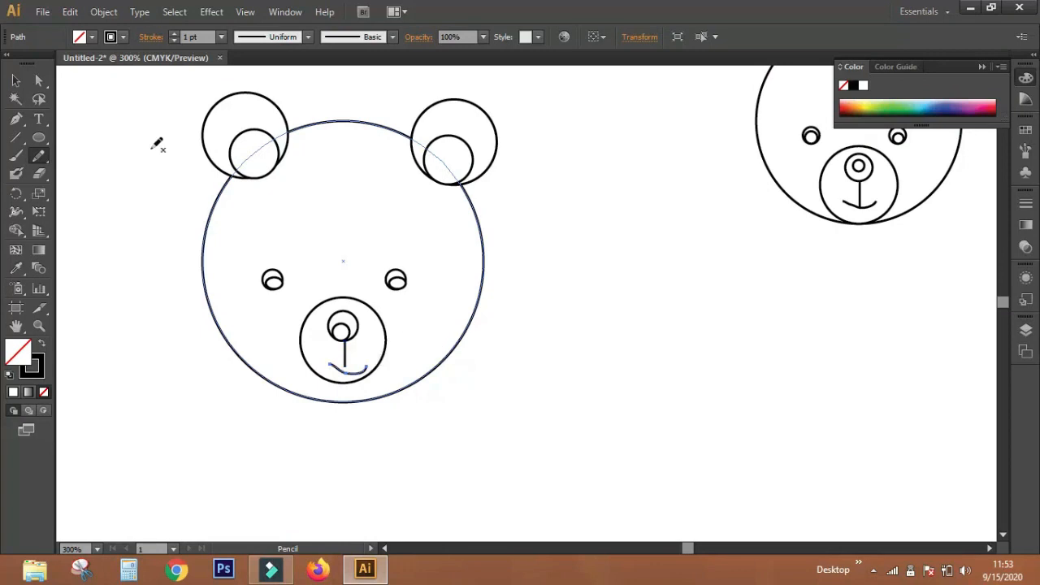
pyautogui.click(15, 80)
pyautogui.click(581, 383)
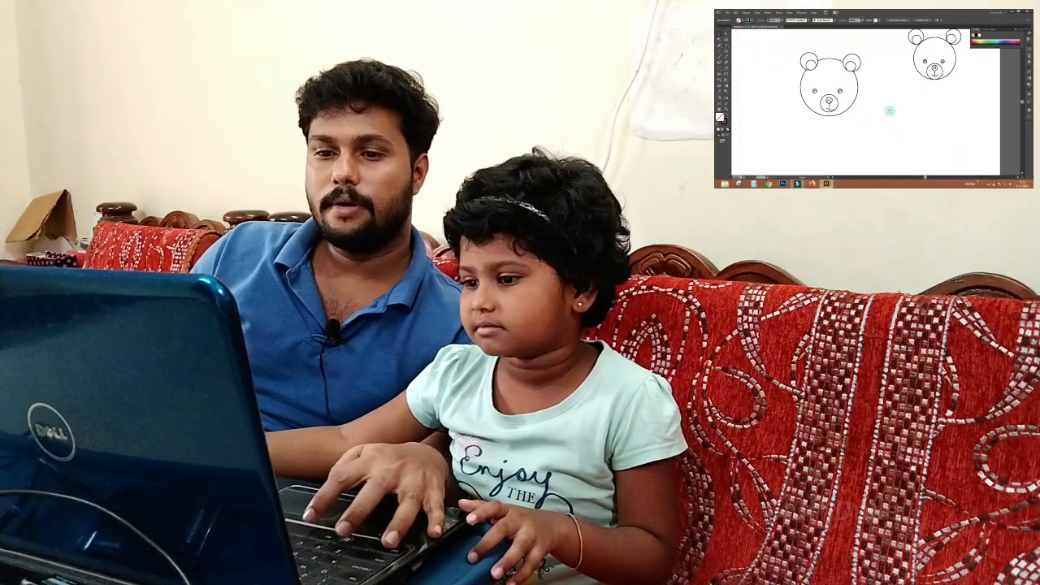
pyautogui.moveTo(890, 110); pyautogui.dragTo(881, 122)
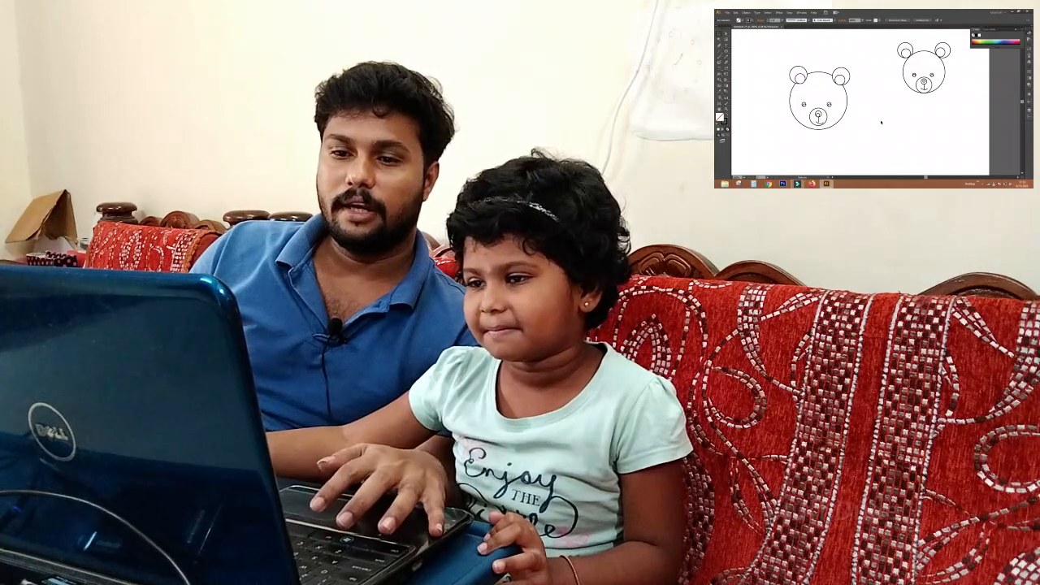